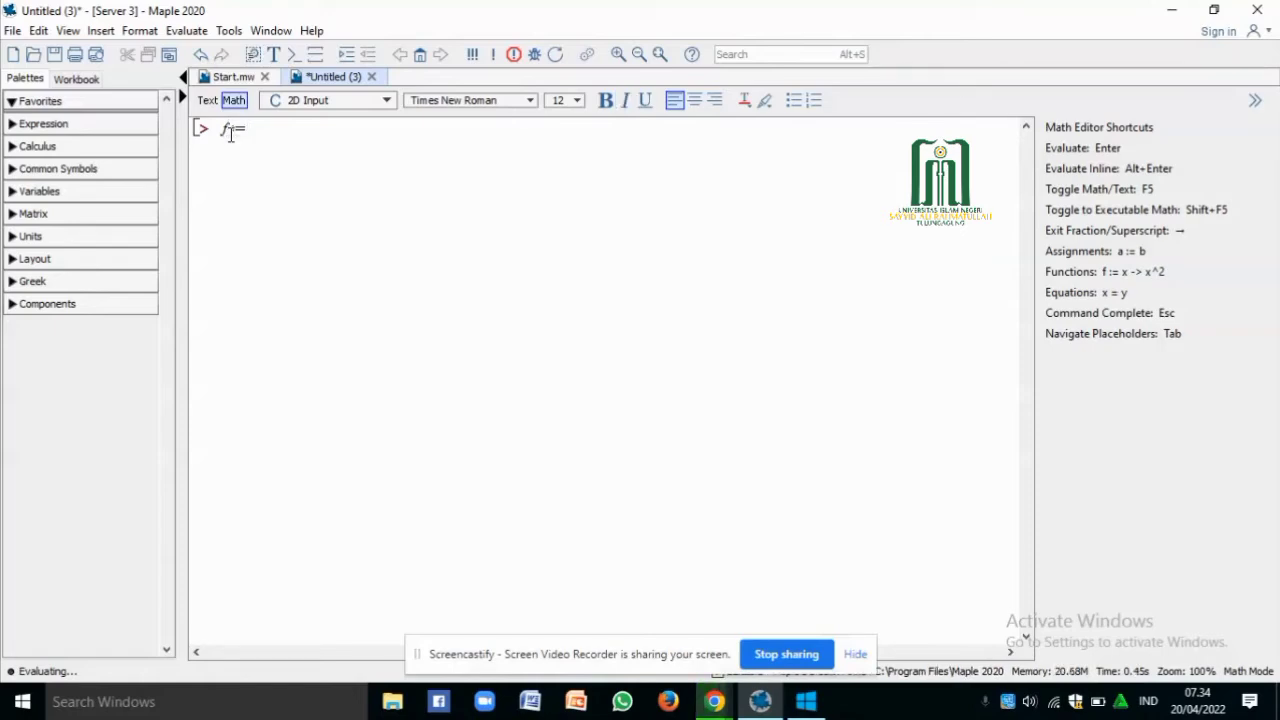
Complete the definition of f as the function (x) → 5x + 8 and evaluate it
type("(x")
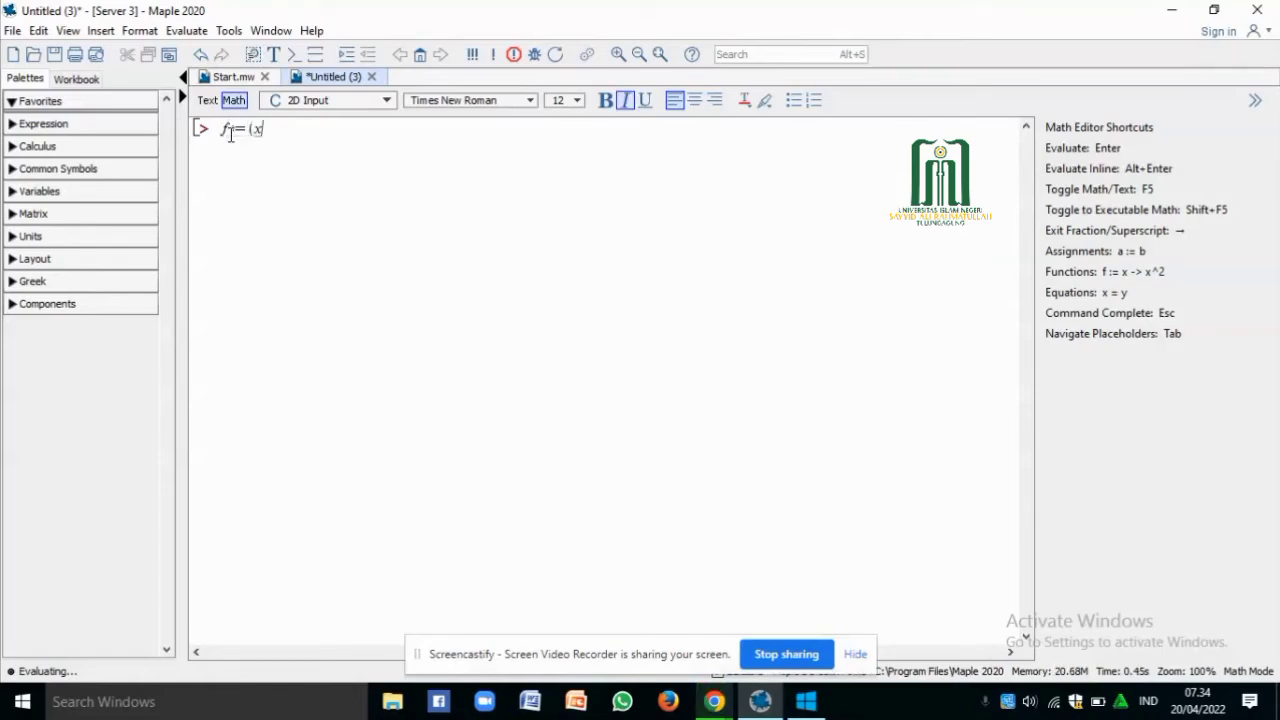
type(")->")
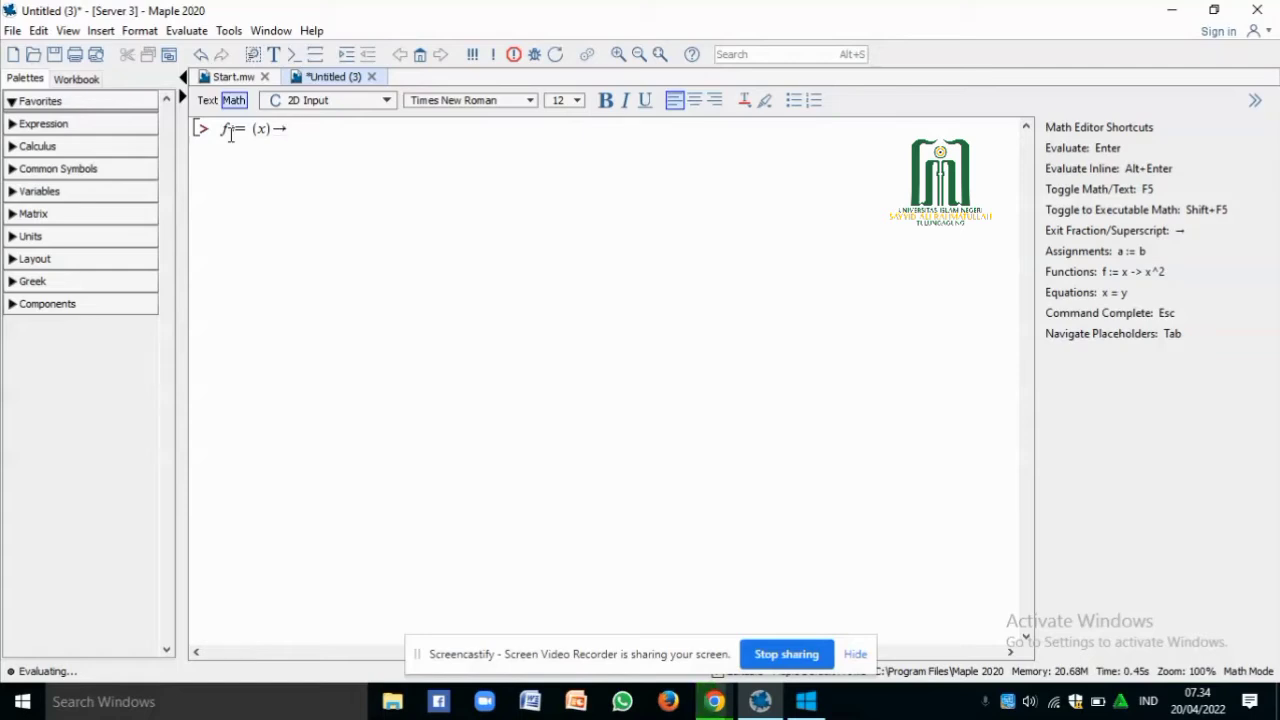
type("5")
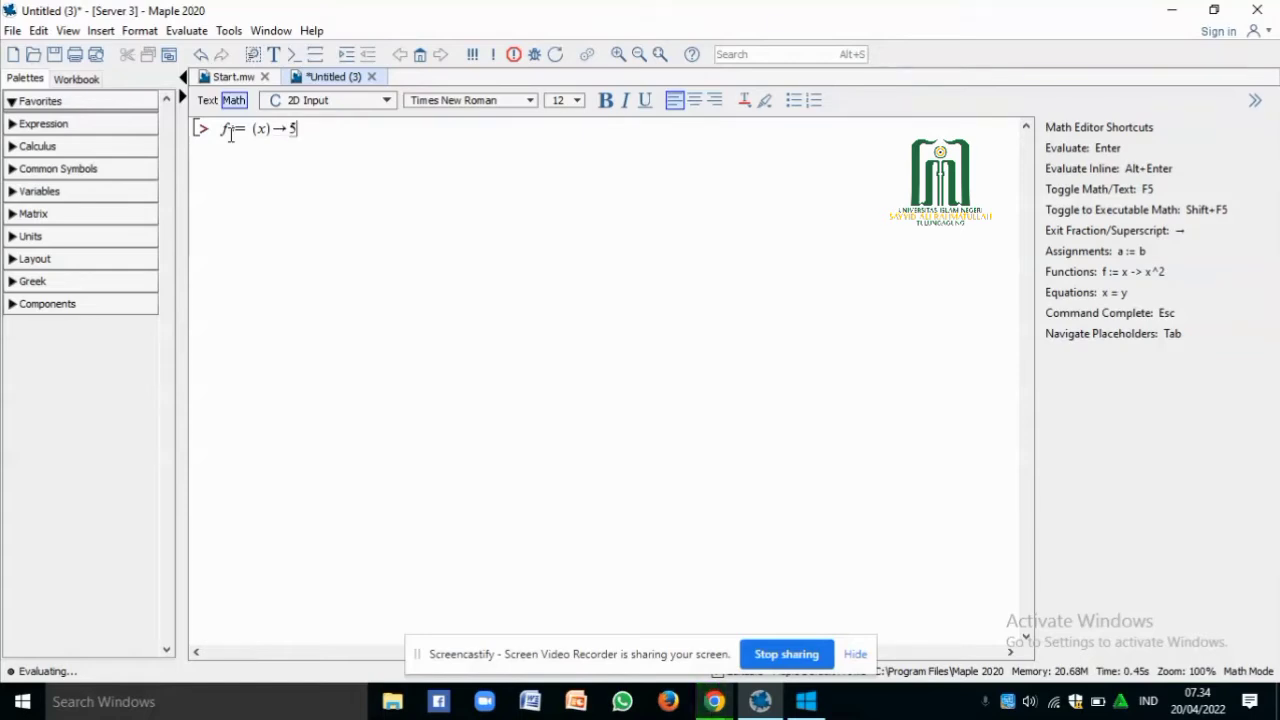
type("x+8")
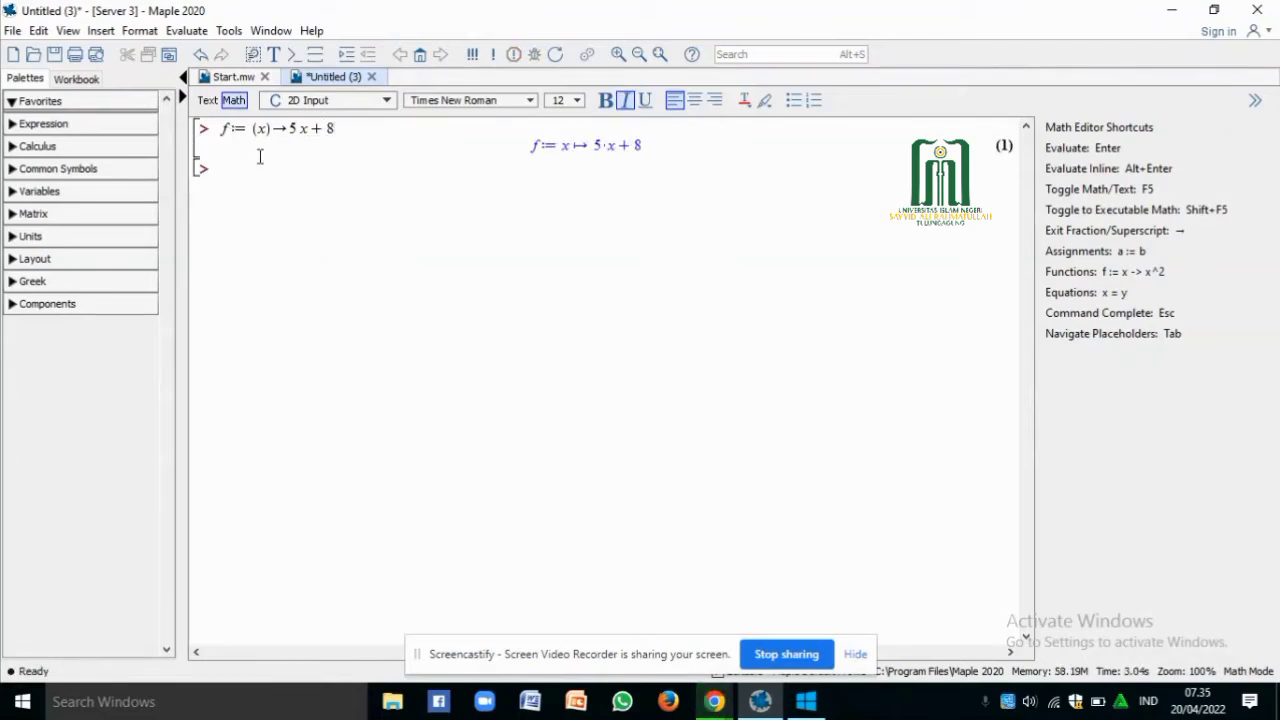
Define the function g := (x) → x^2 − 1 on the new line and evaluate it
type("g:=")
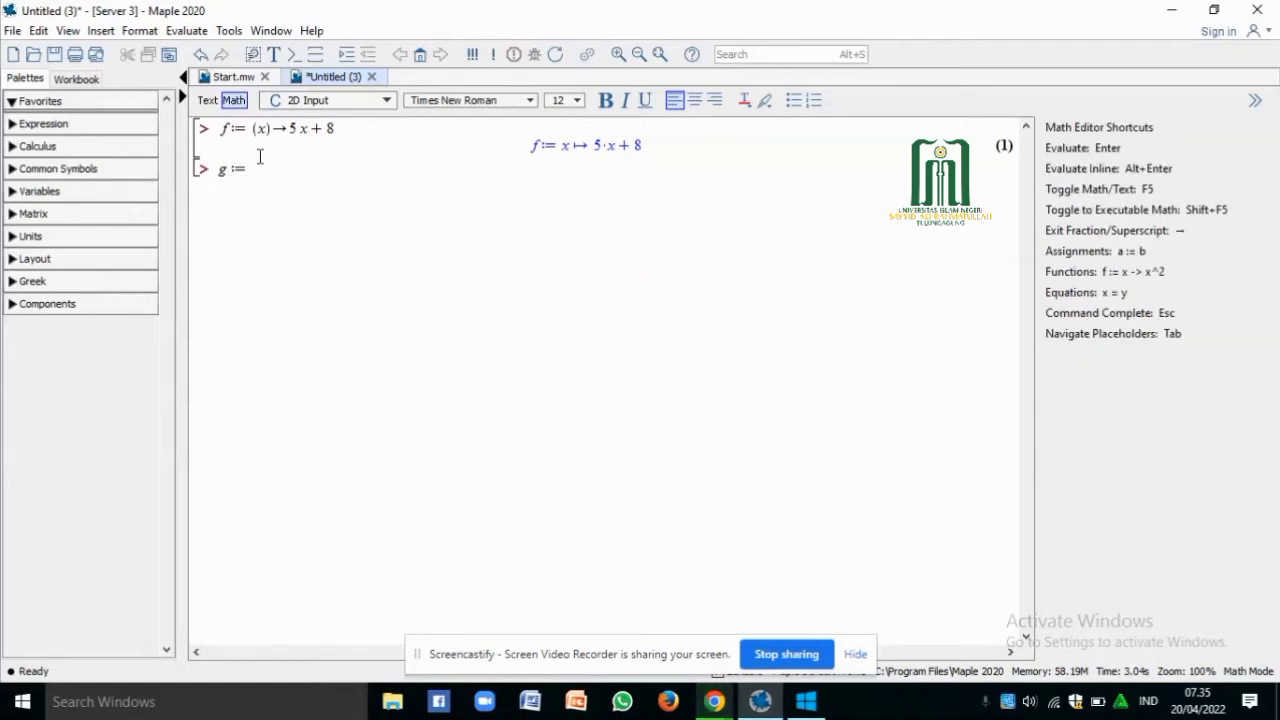
type("(x)")
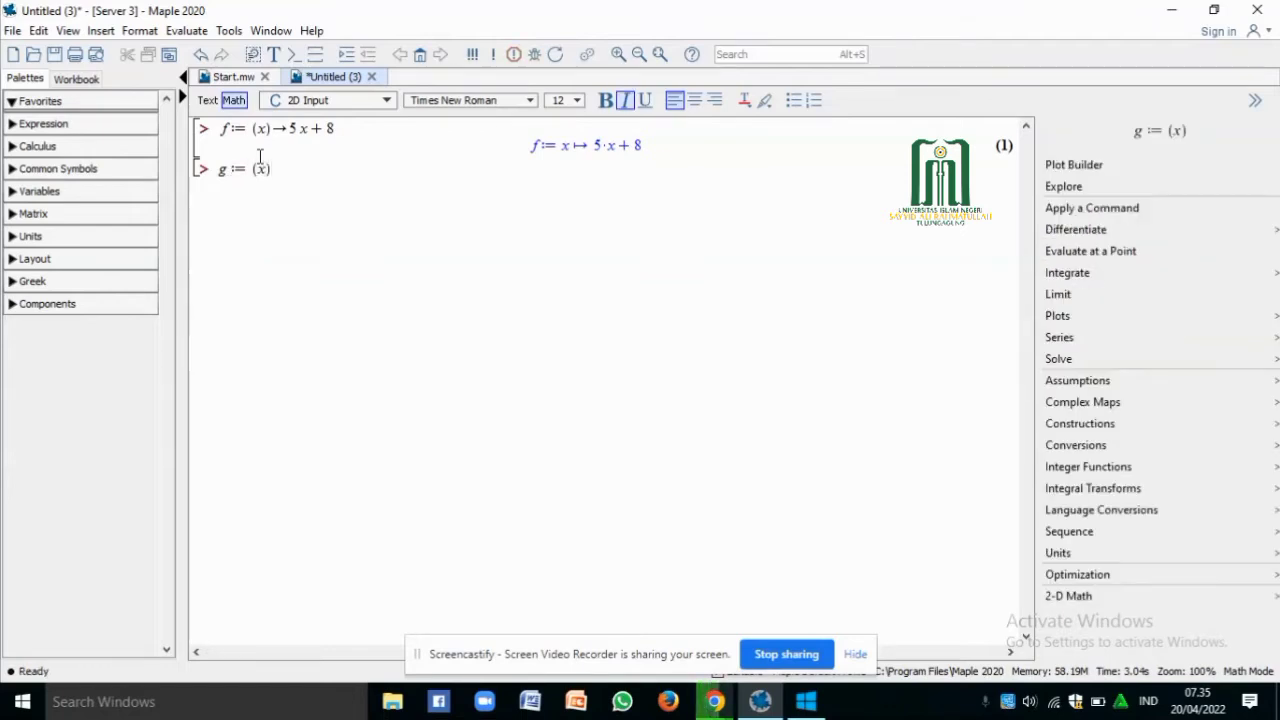
type("->")
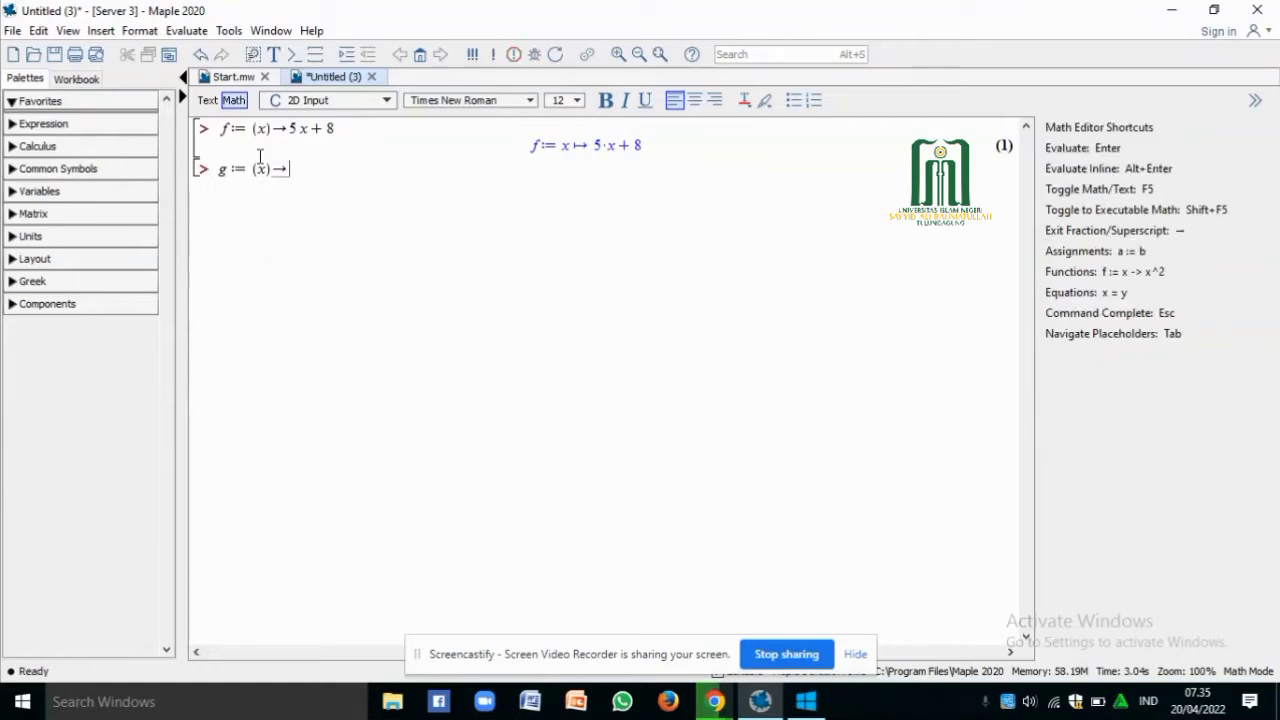
type("x^2")
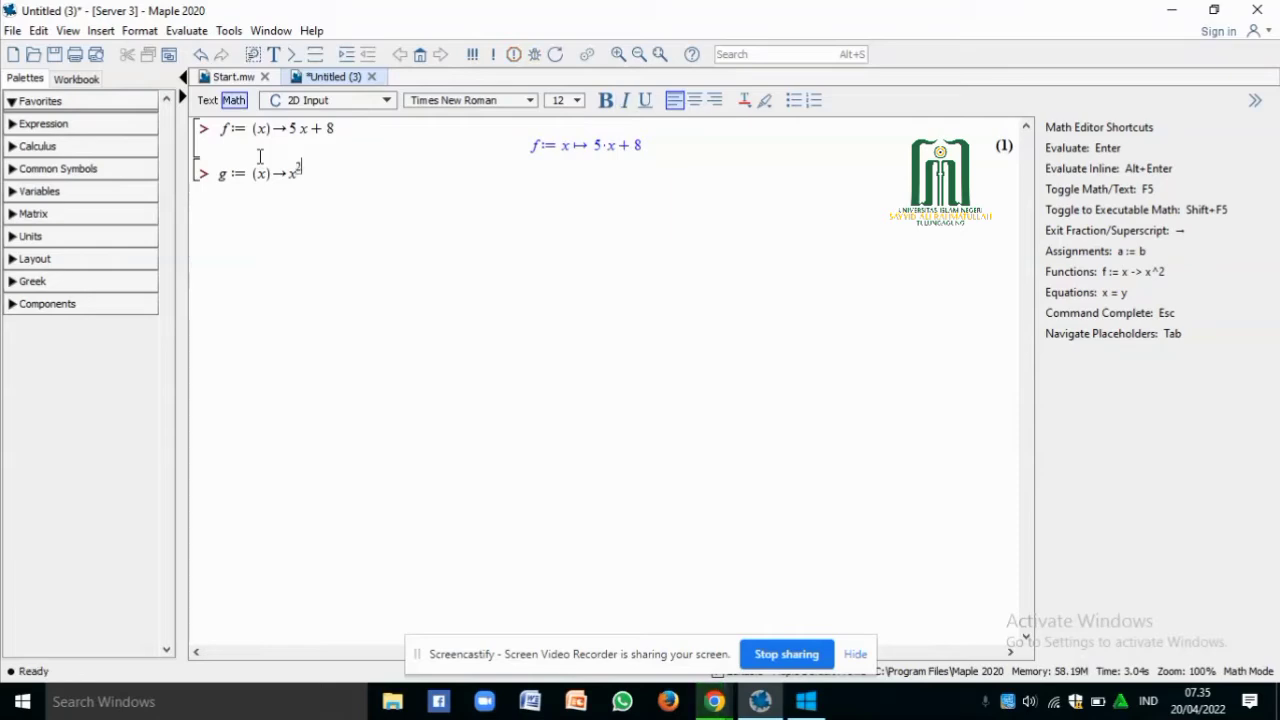
key("Right")
type("-1")
key("Return")
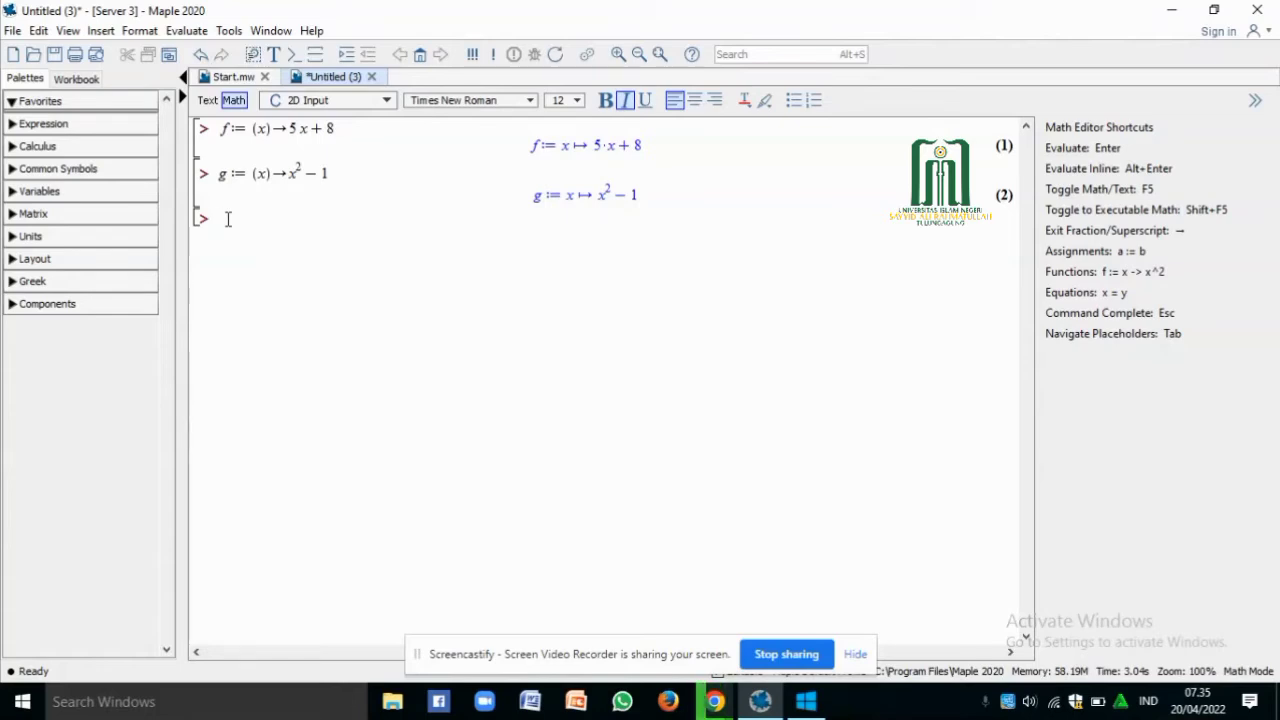
Compute the sum of the two functions by evaluating (f + g)(x)
type("g")
key("Return")
key("BackSpace")
type("(")
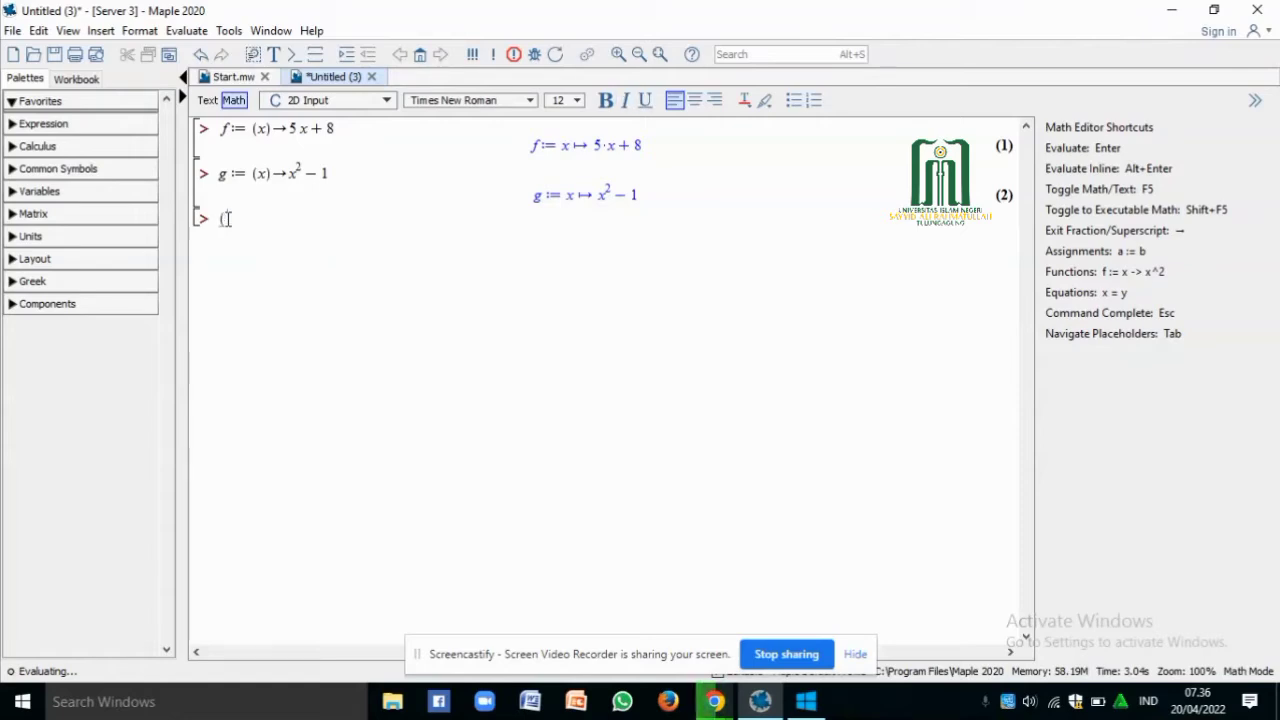
type("f + ")
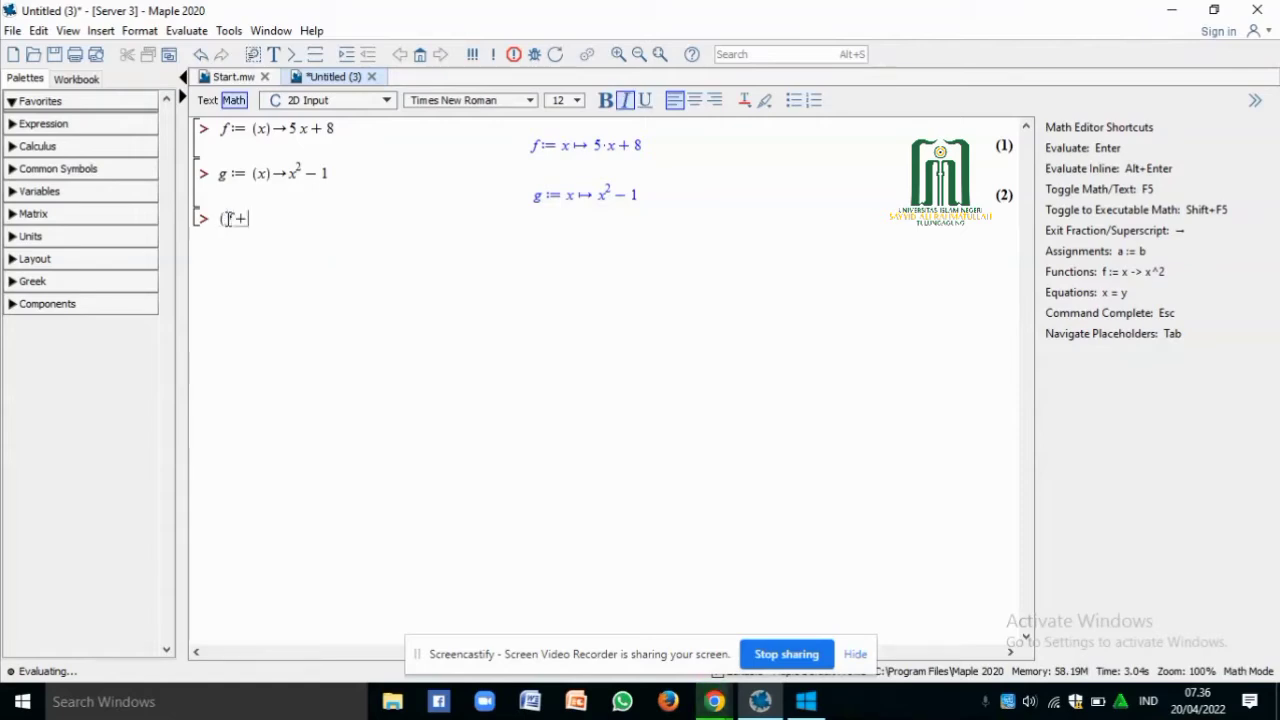
type("g)(x)")
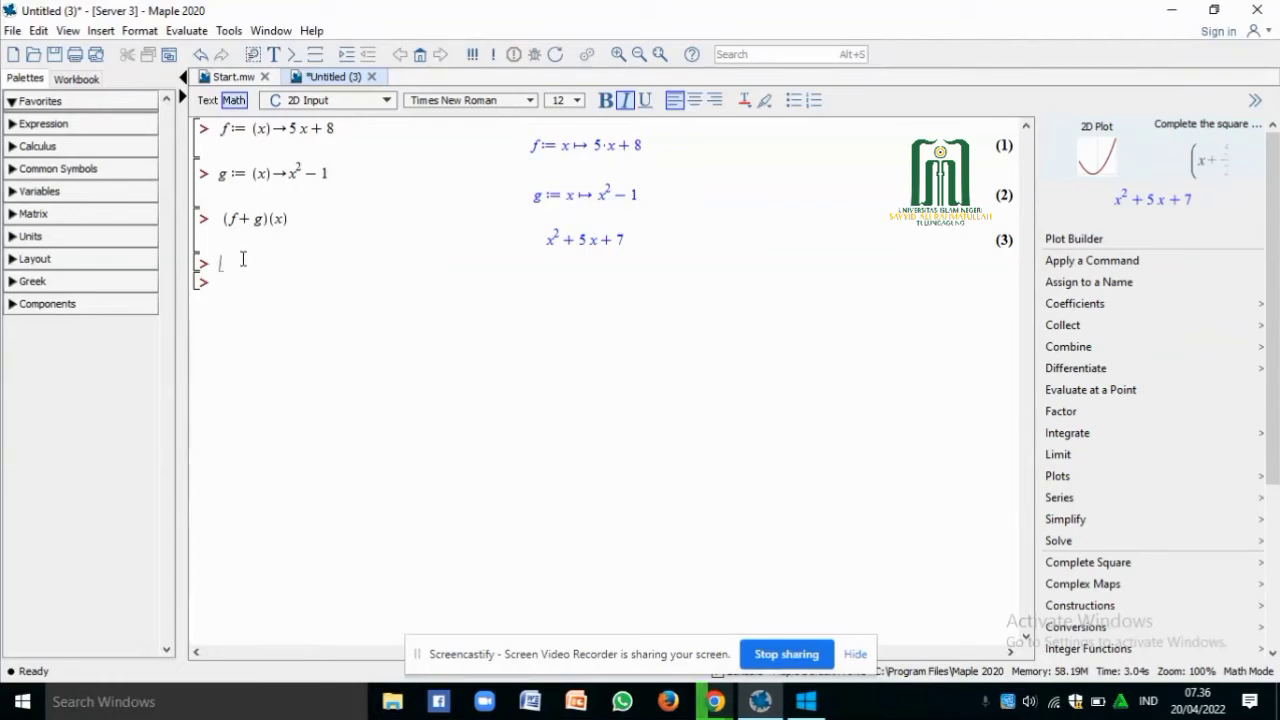
Compute the difference of the two functions by evaluating (f − g)(x)
type("9")
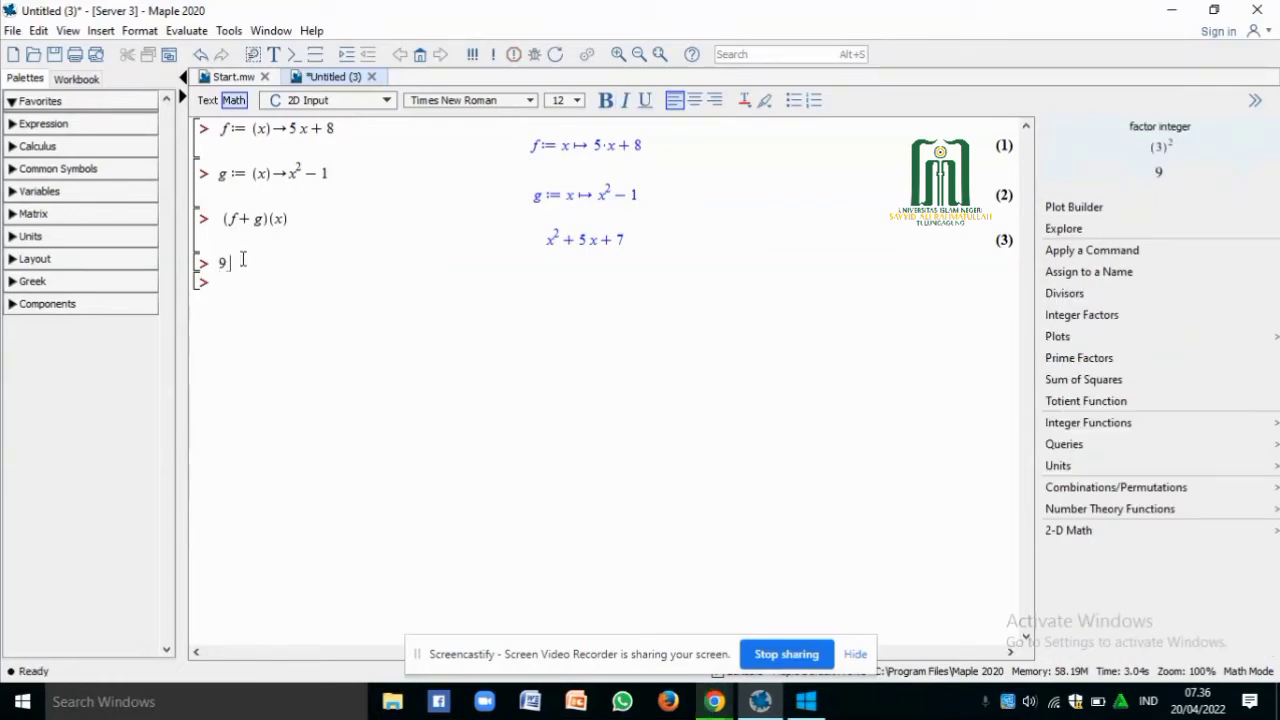
key("BackSpace")
type("(f+")
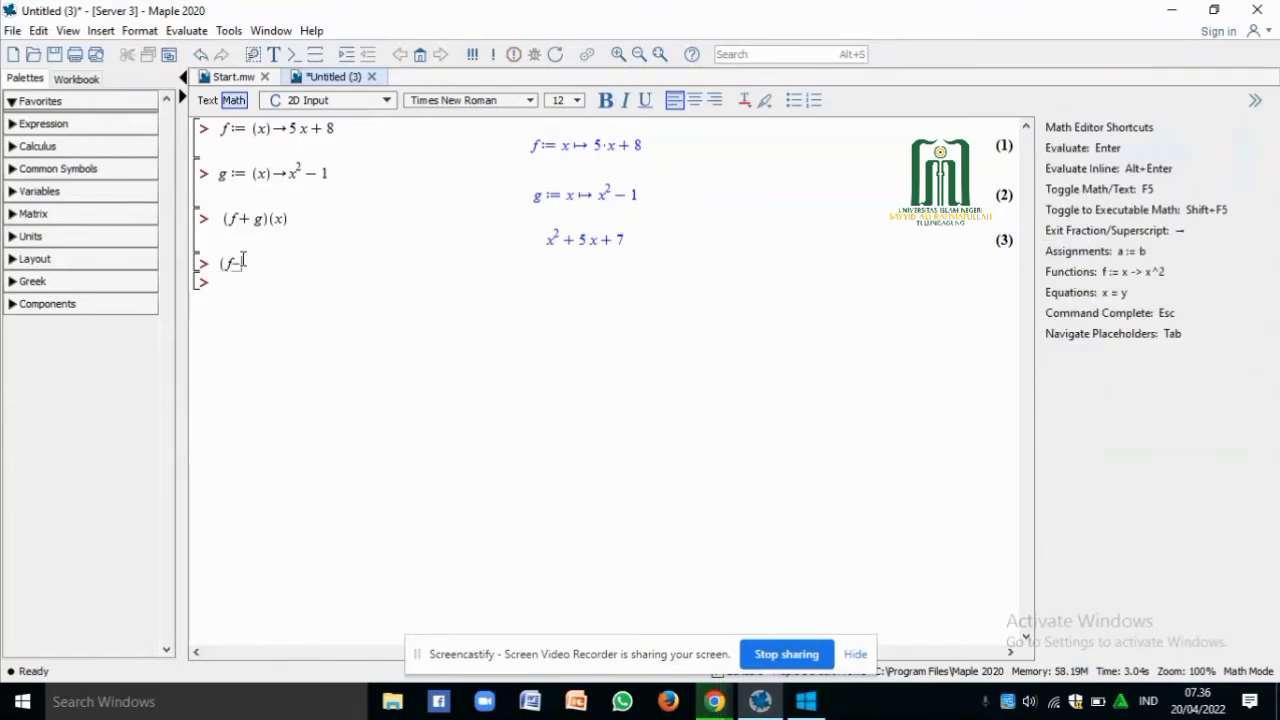
type(" g)(x)")
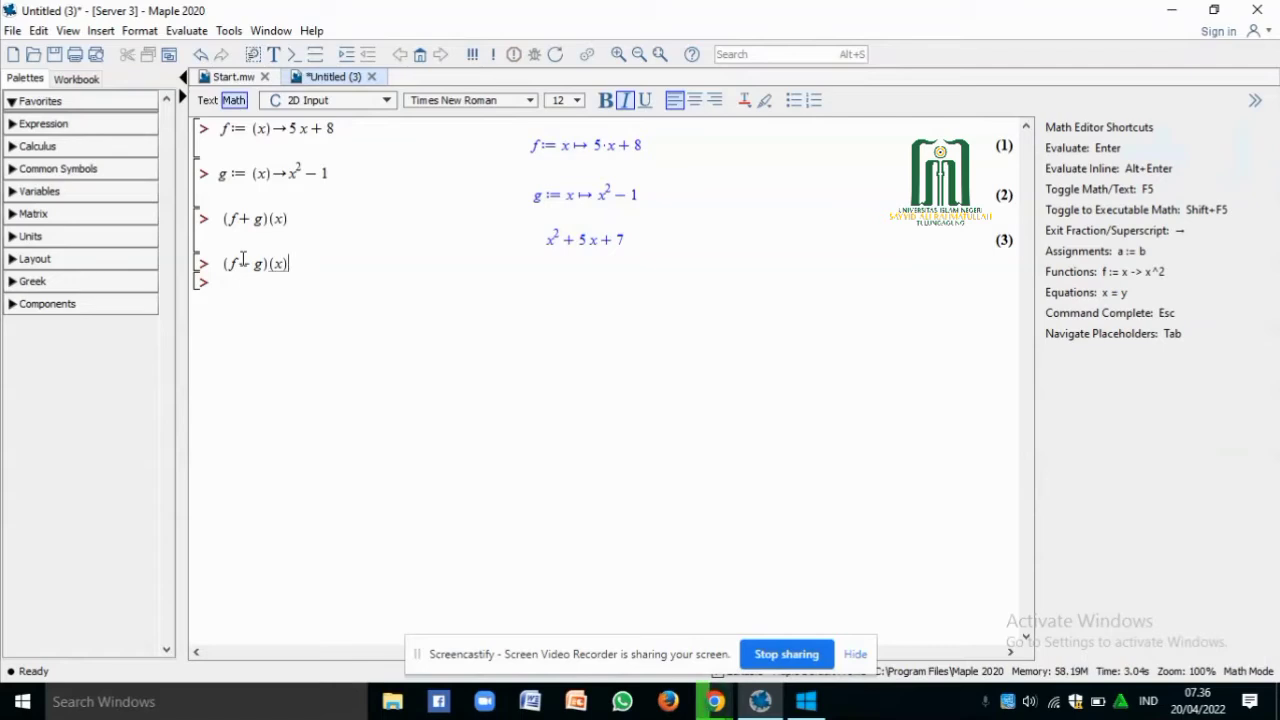
key("Return")
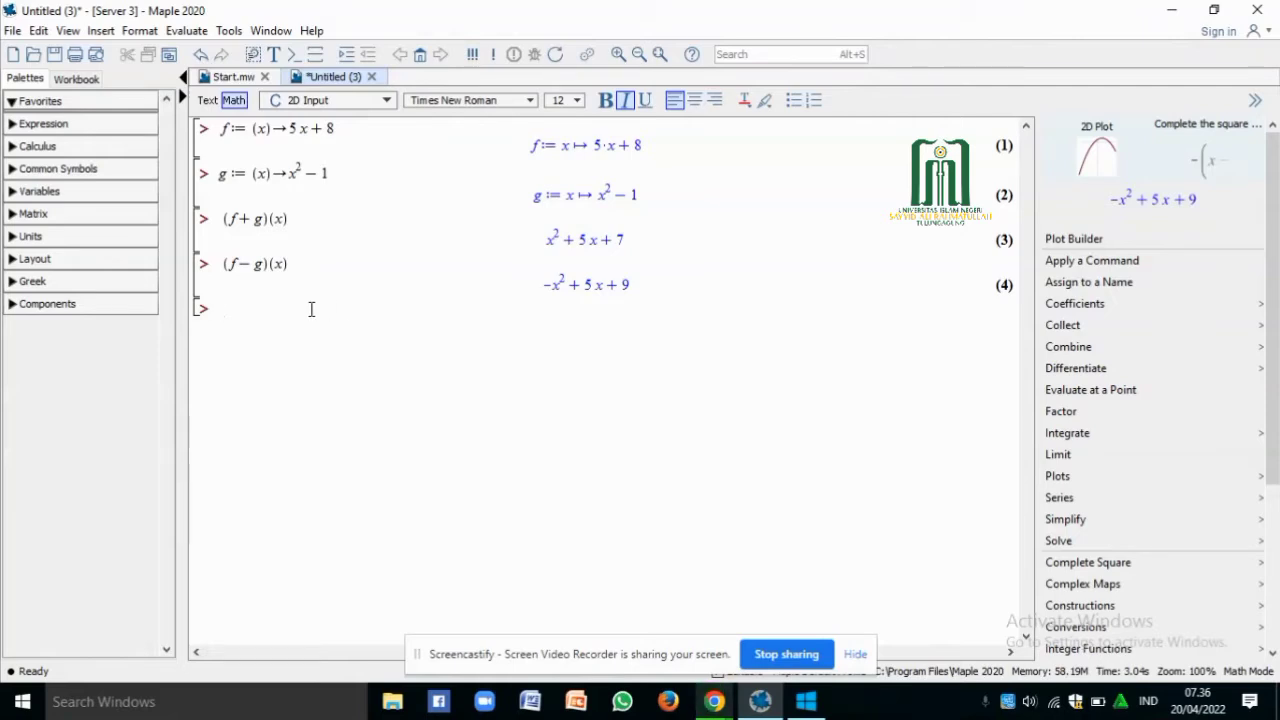
Compute the product of the two functions by evaluating (f·g)(x)
type("(f")
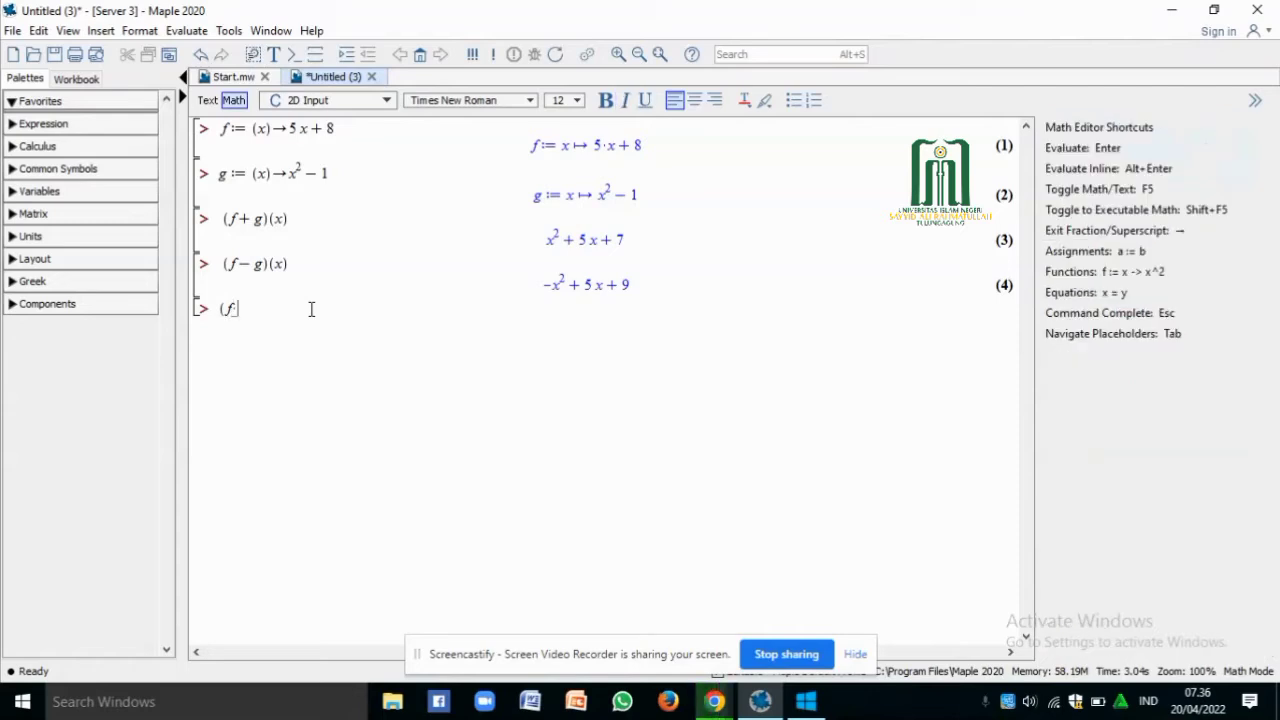
type("*g)")
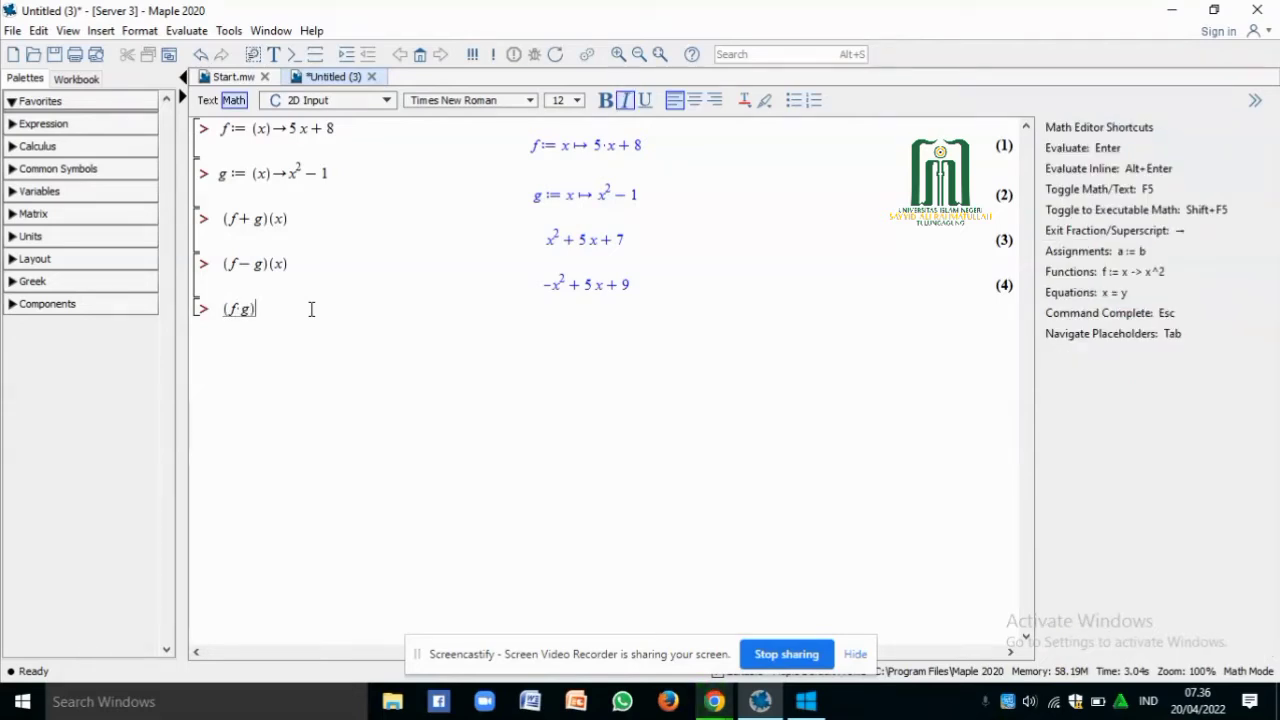
type("(x)")
key("Return")
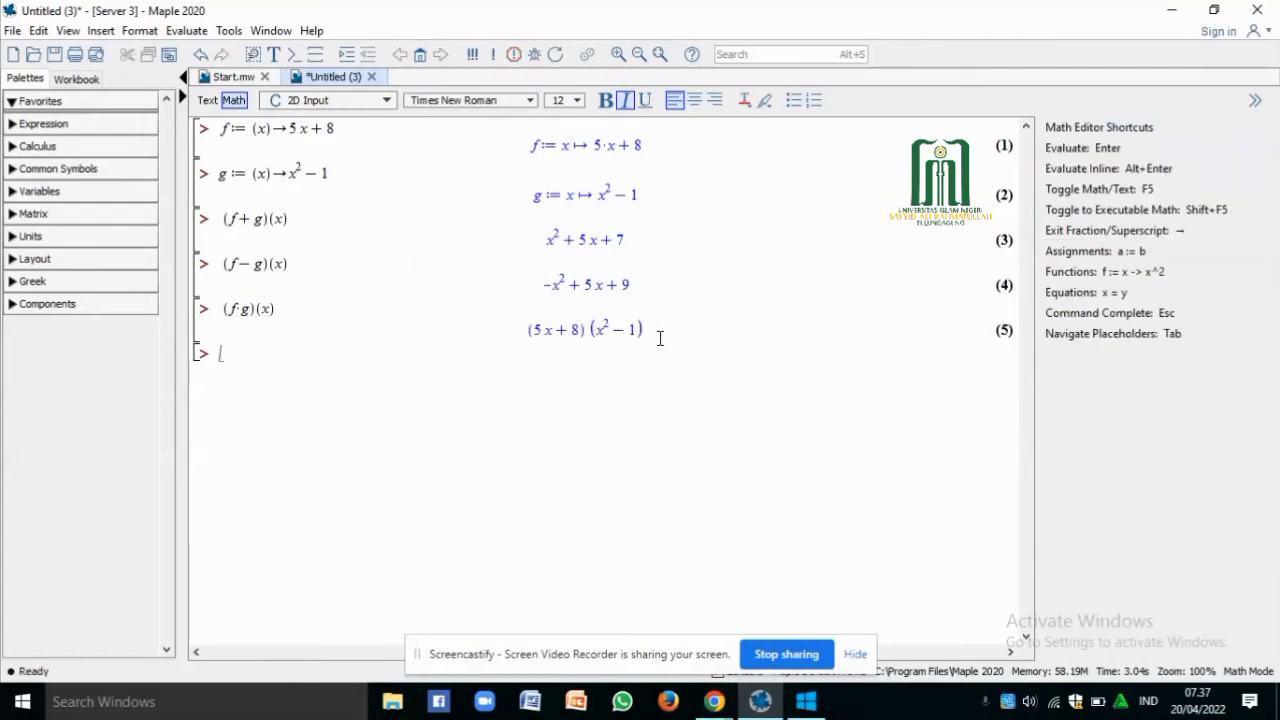
Append expand(%) to the (f·g)(x) input line and evaluate it again
left_click(624, 339)
type("ex")
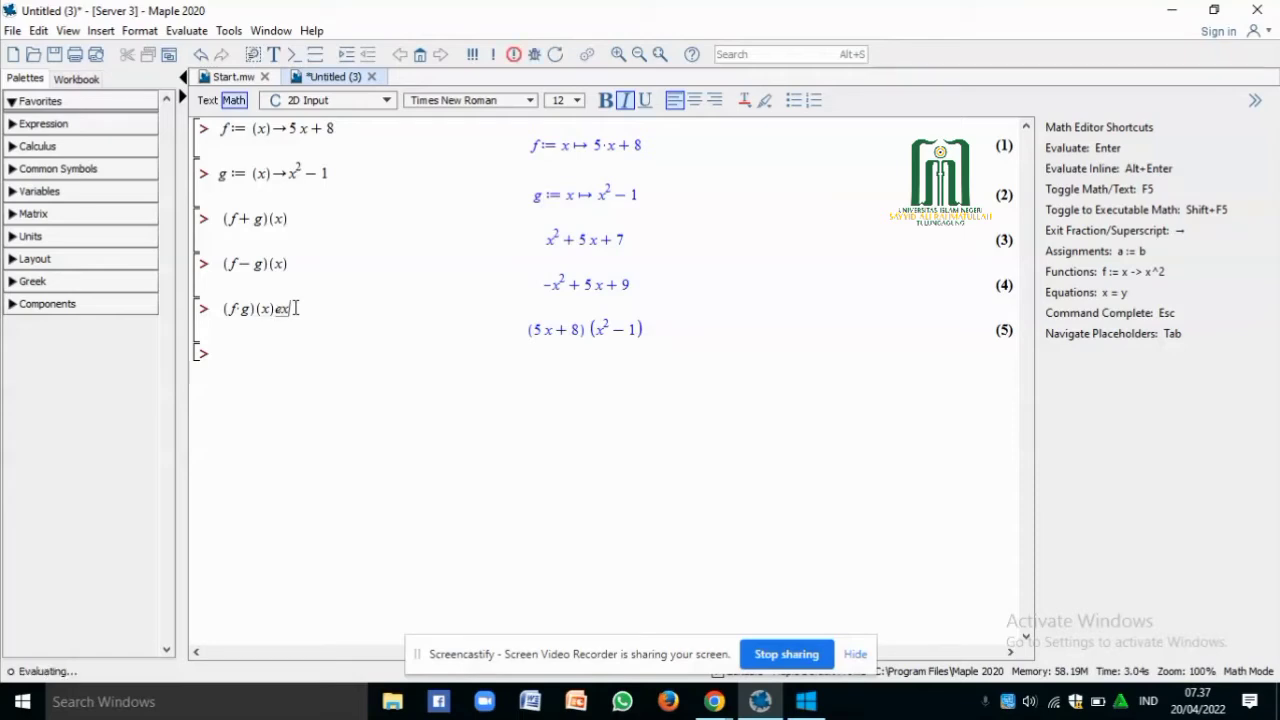
type("pand(")
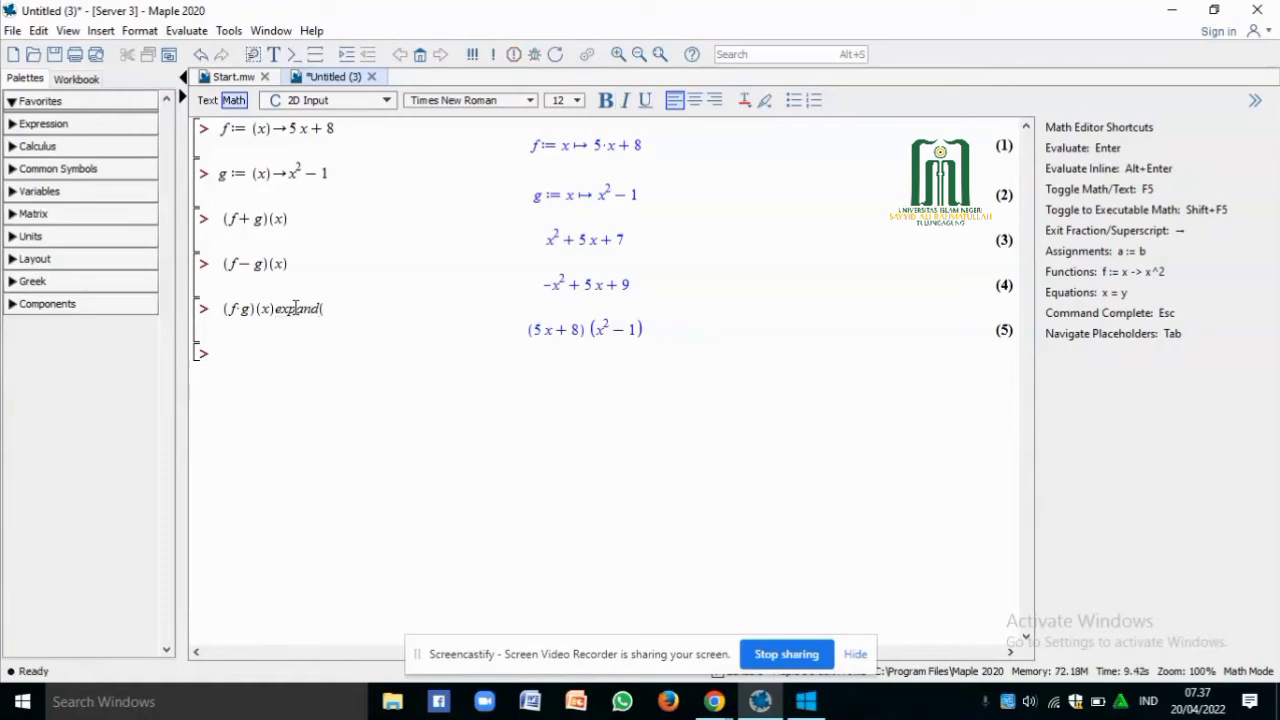
type("%)")
key("Return")
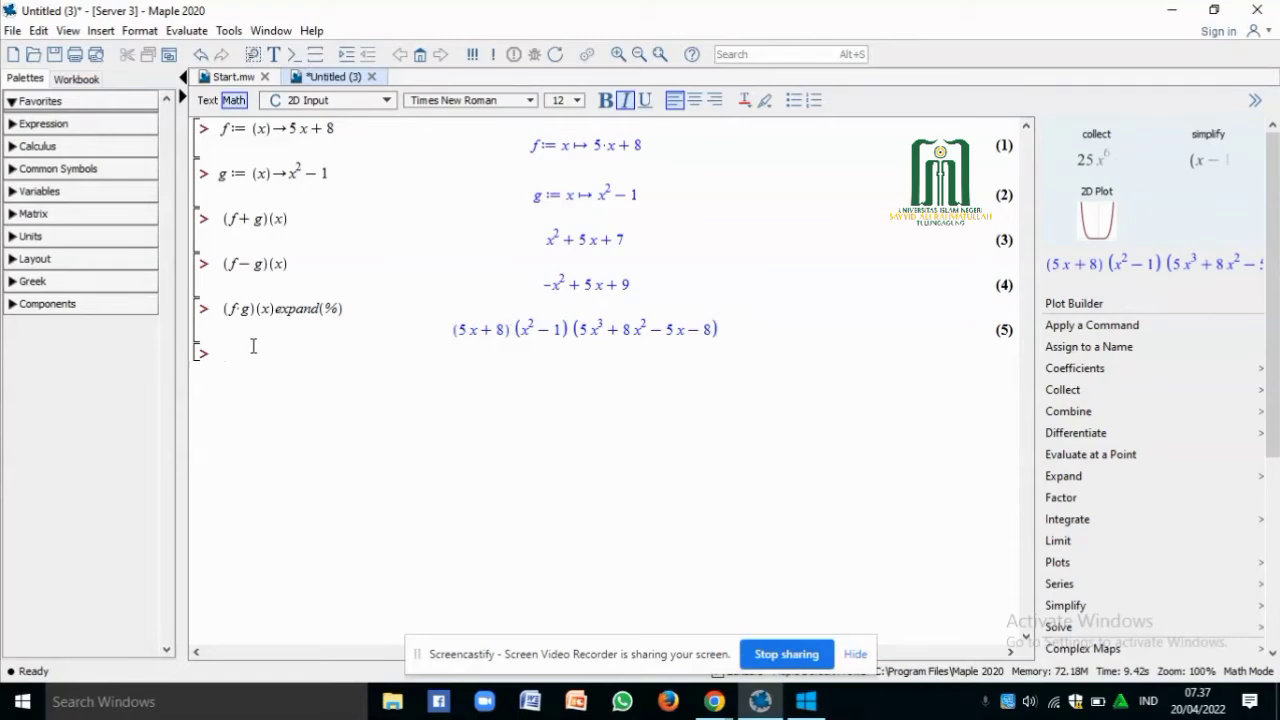
Compute the quotient of the two functions by evaluating (f/g)(x), with f/g written as a fraction
type("(")
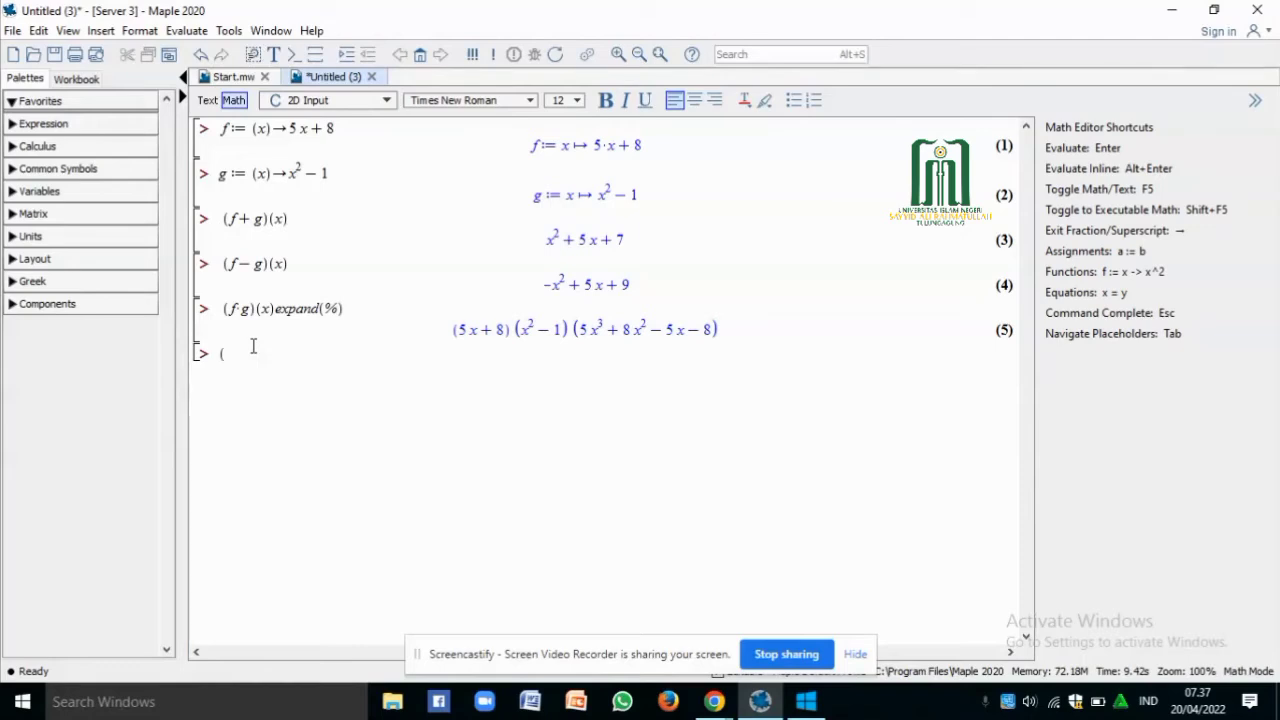
type("f/g")
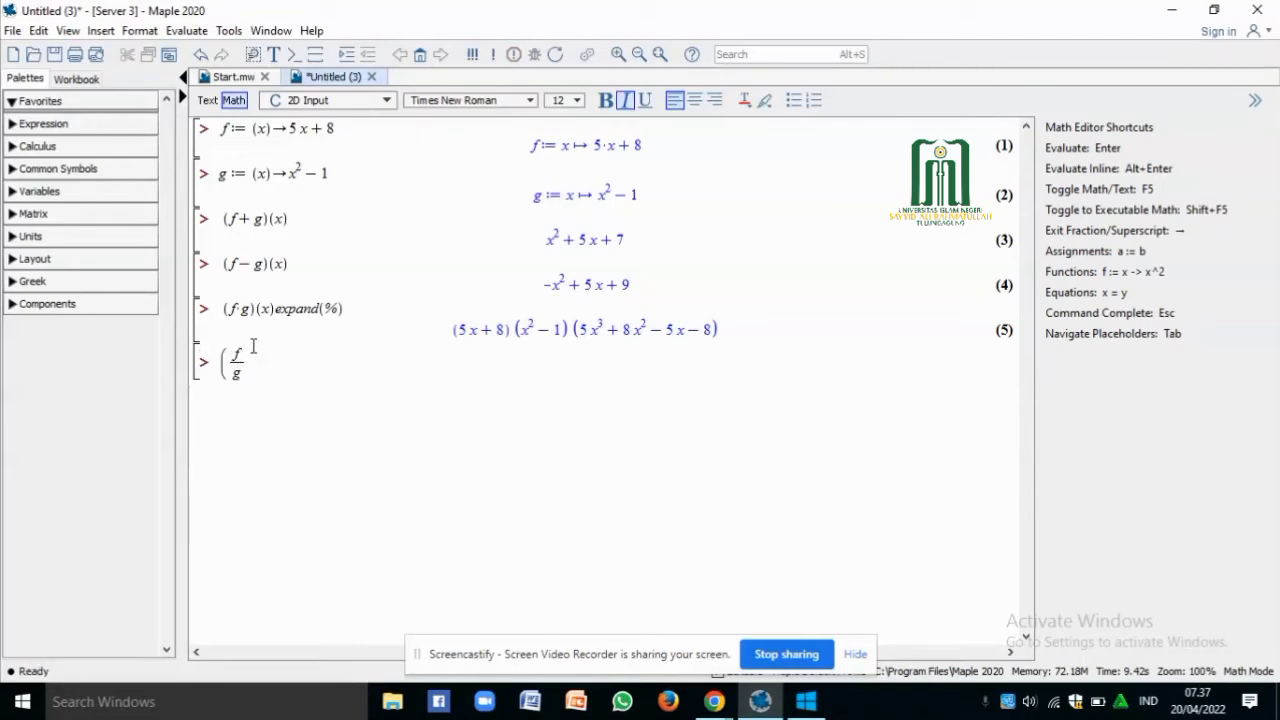
key("Right")
type(")")
key("Return")
type("(x)")
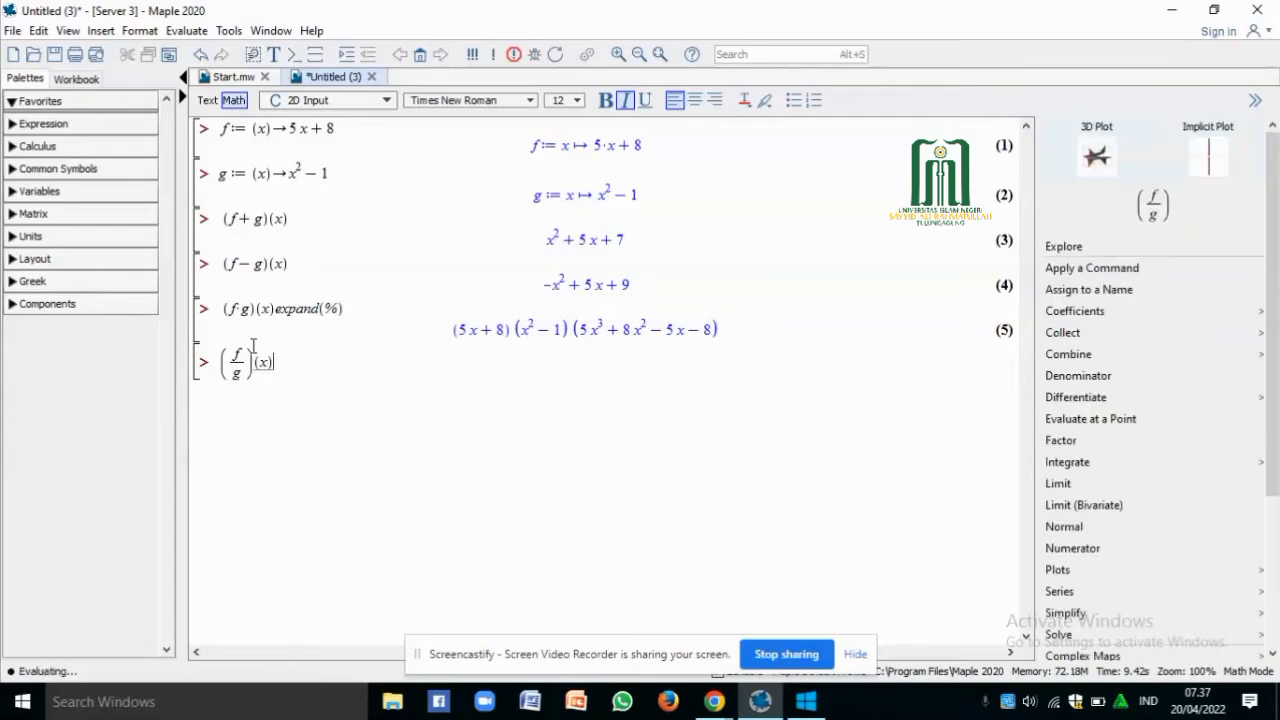
key("Return")
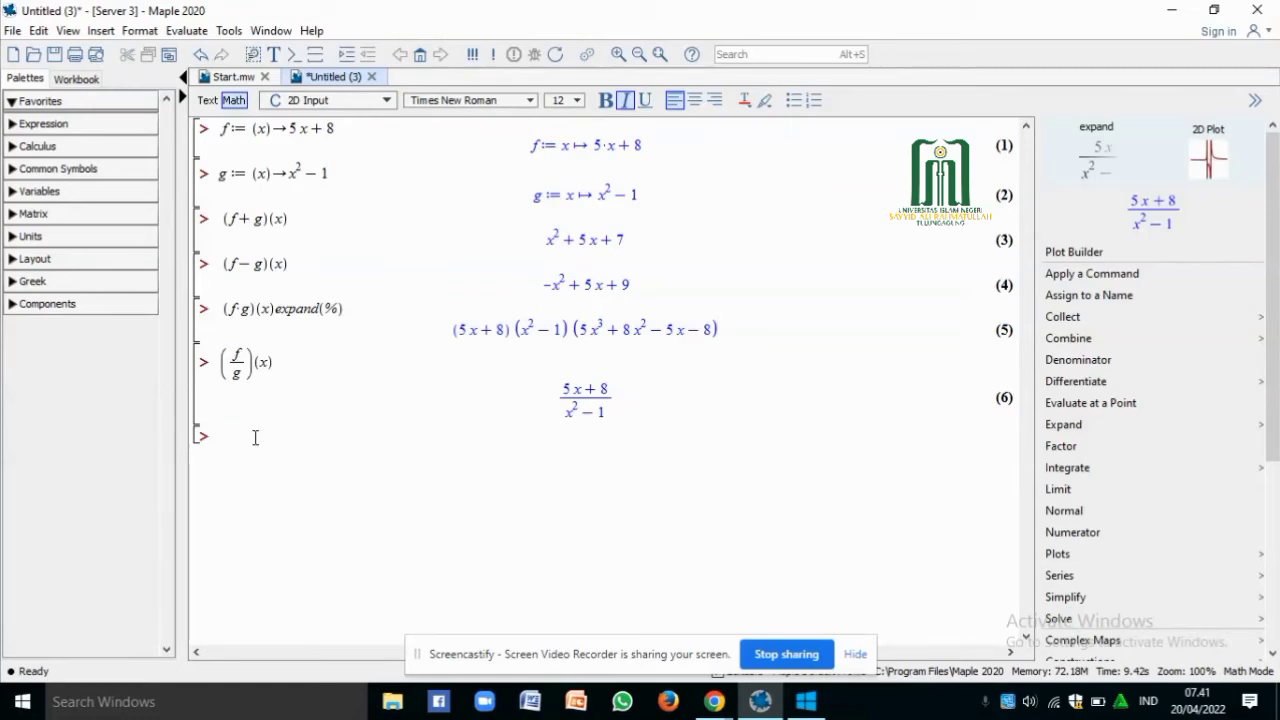
Enter f := = x + 8 as a new assignment for f below the quotient result and evaluate it
type("f := ")
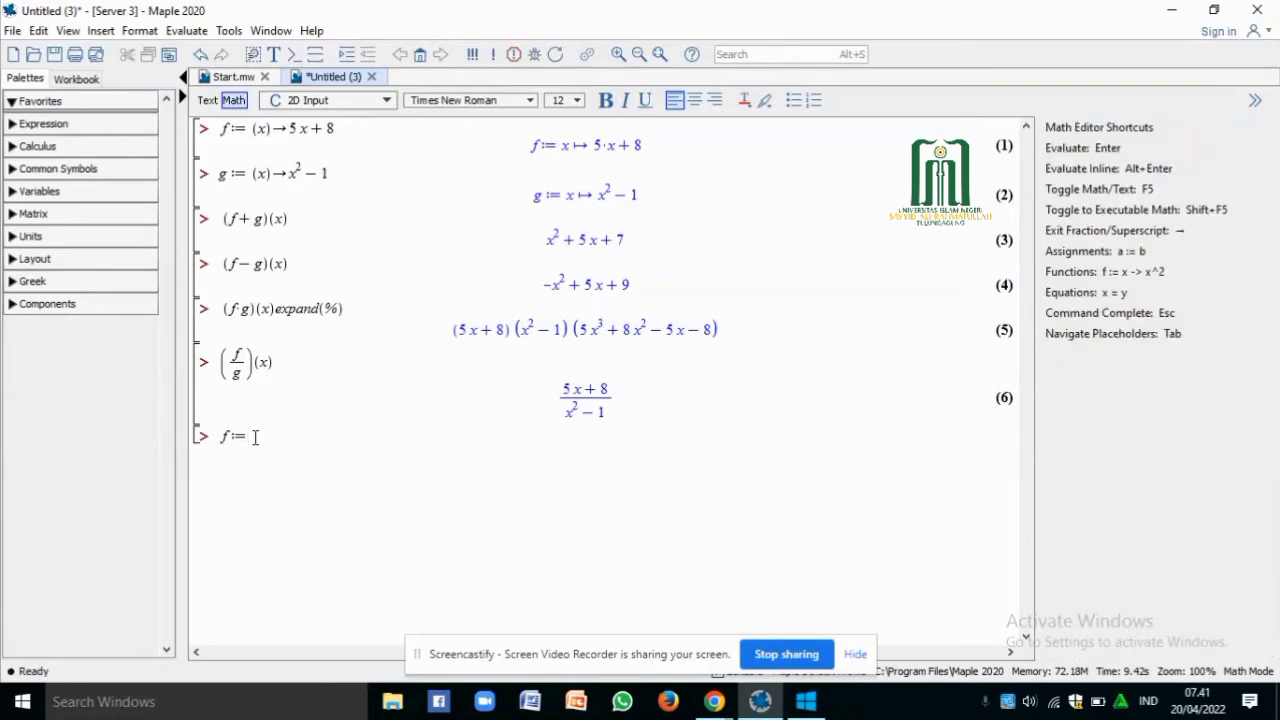
type("8")
key("BackSpace")
type("x+8")
key("Return")
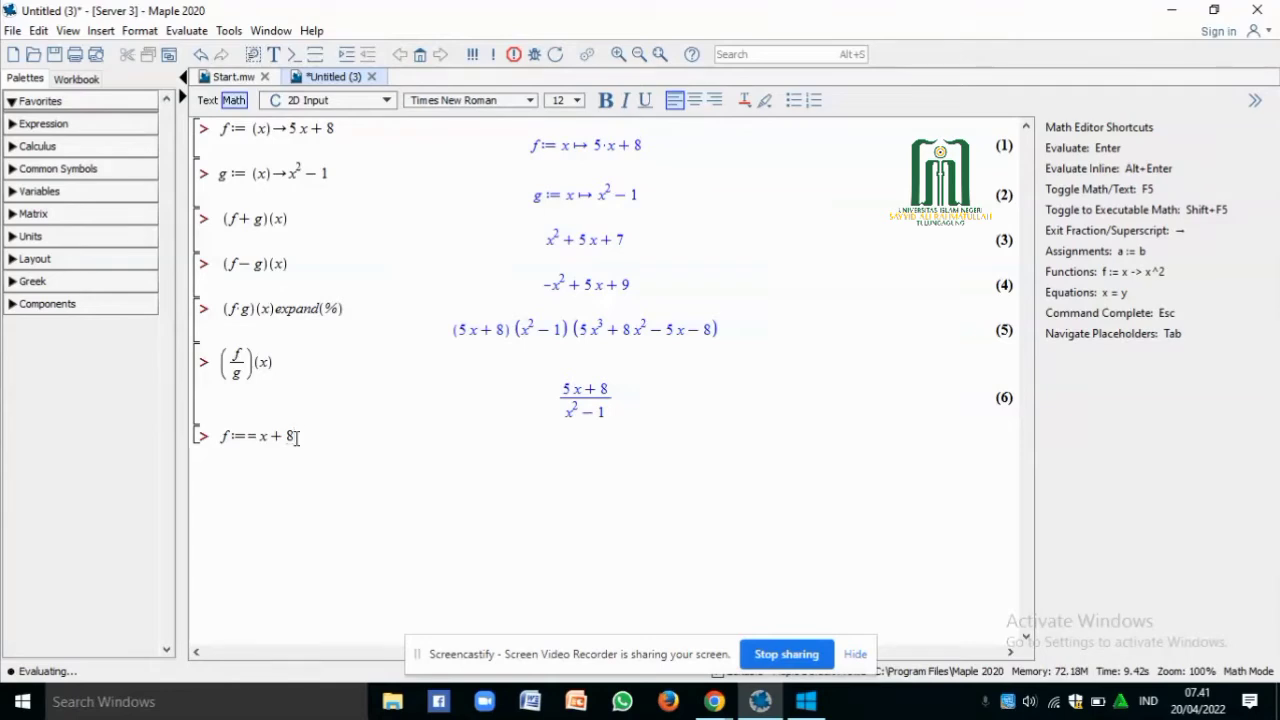
key("Return")
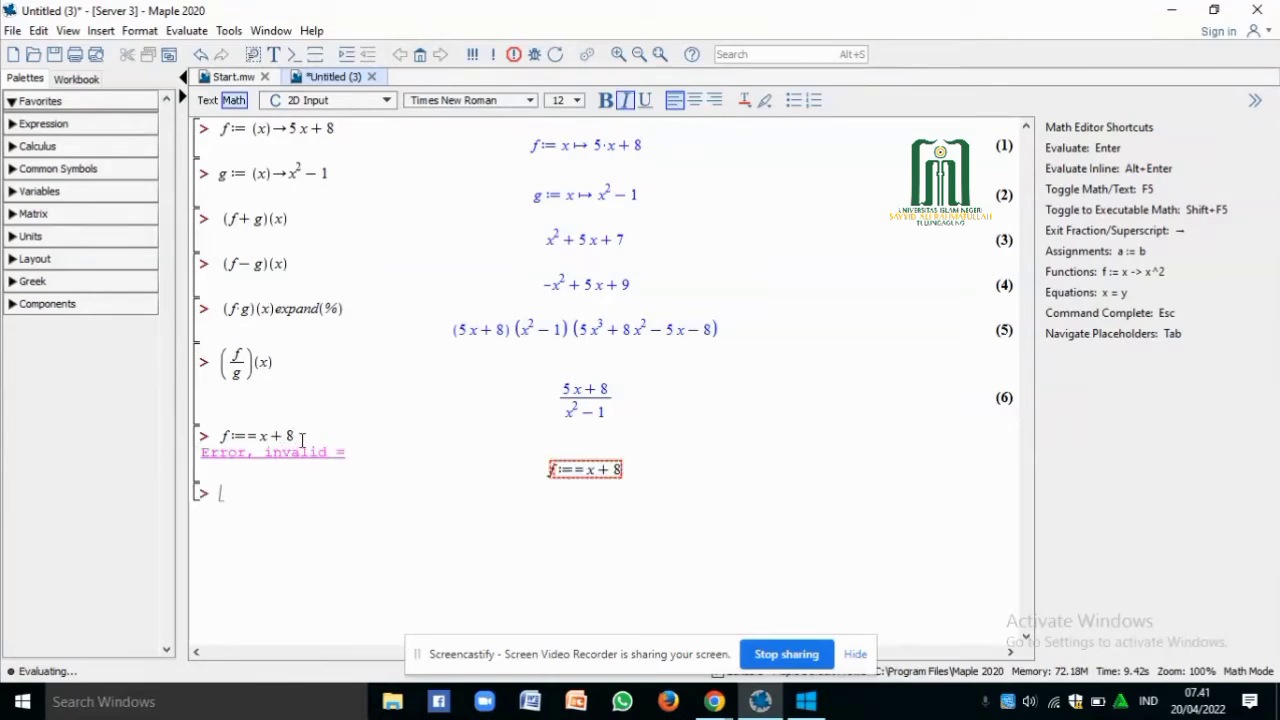
Correct the invalid assignment to f := (x) → x + 8 and evaluate it again
left_click(250, 437)
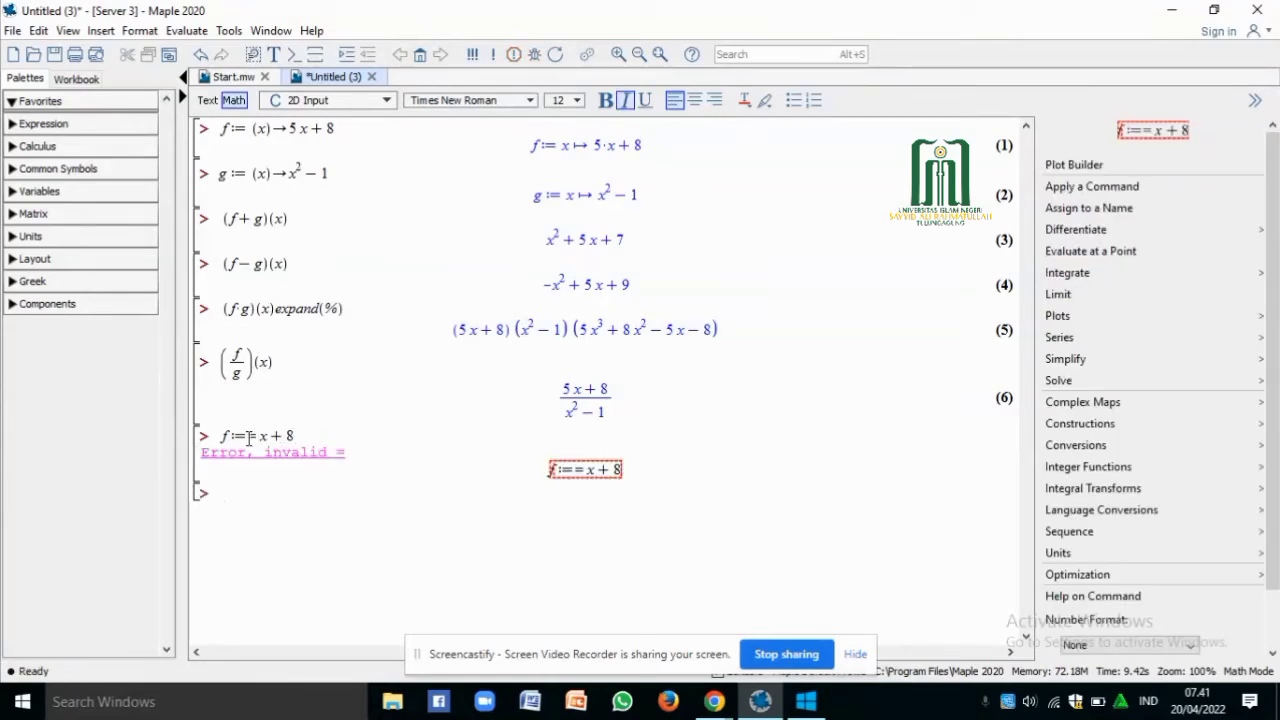
type("(x)")
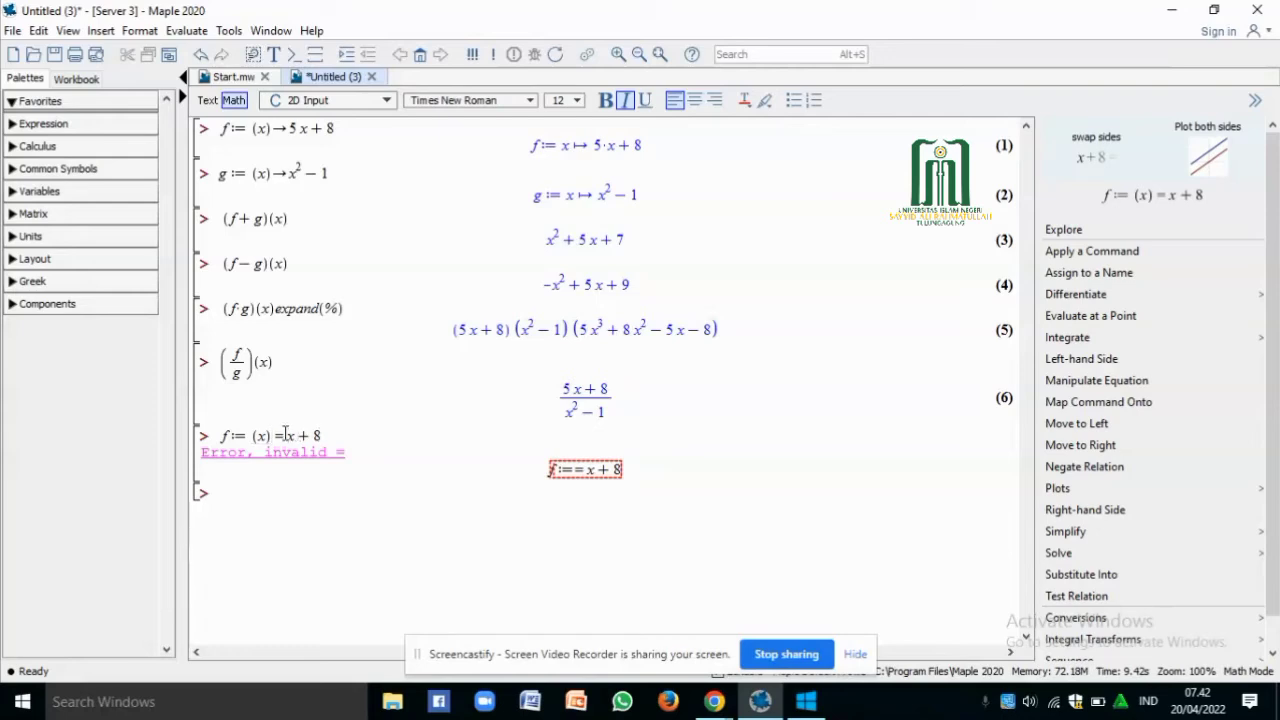
key("BackSpace")
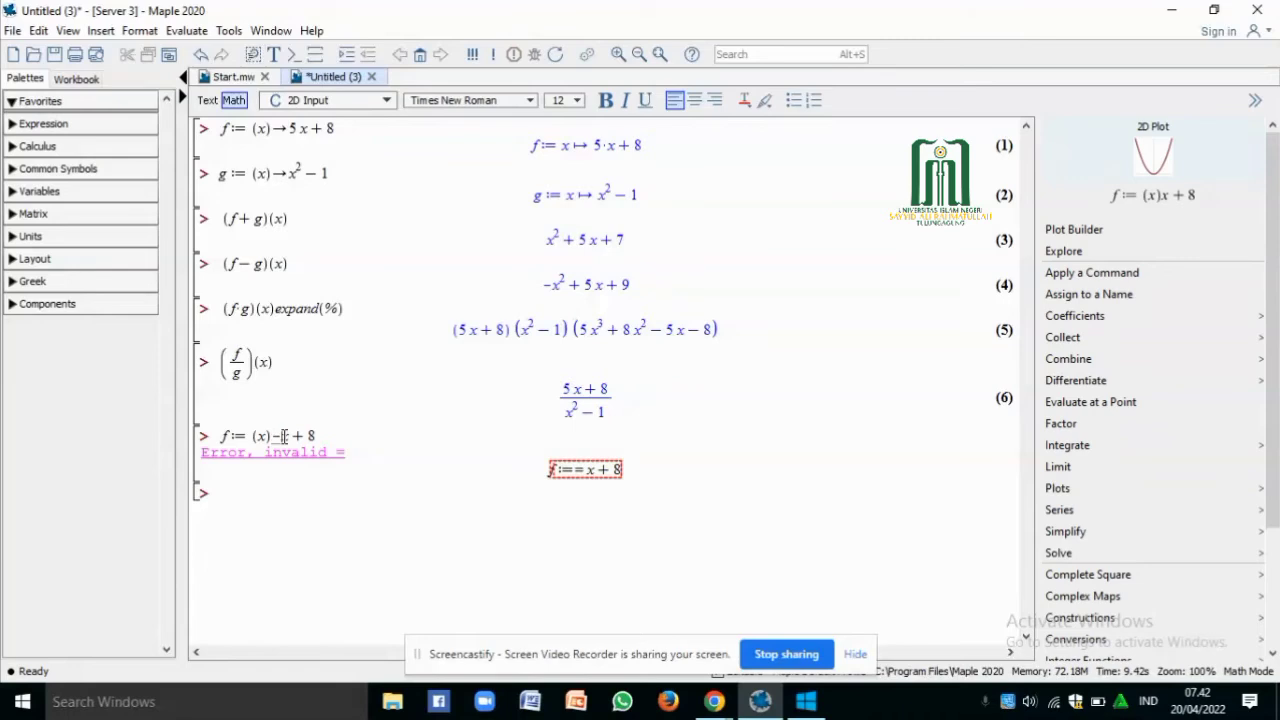
type("->")
left_click(350, 433)
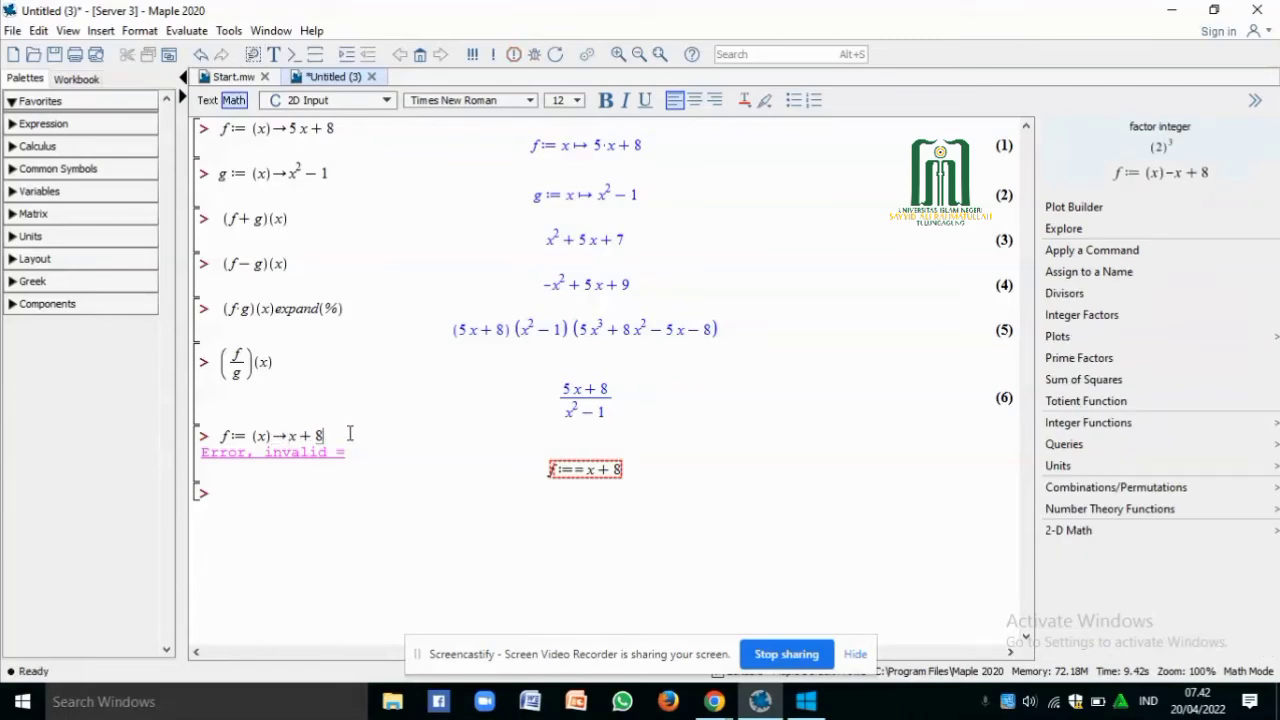
key("Return")
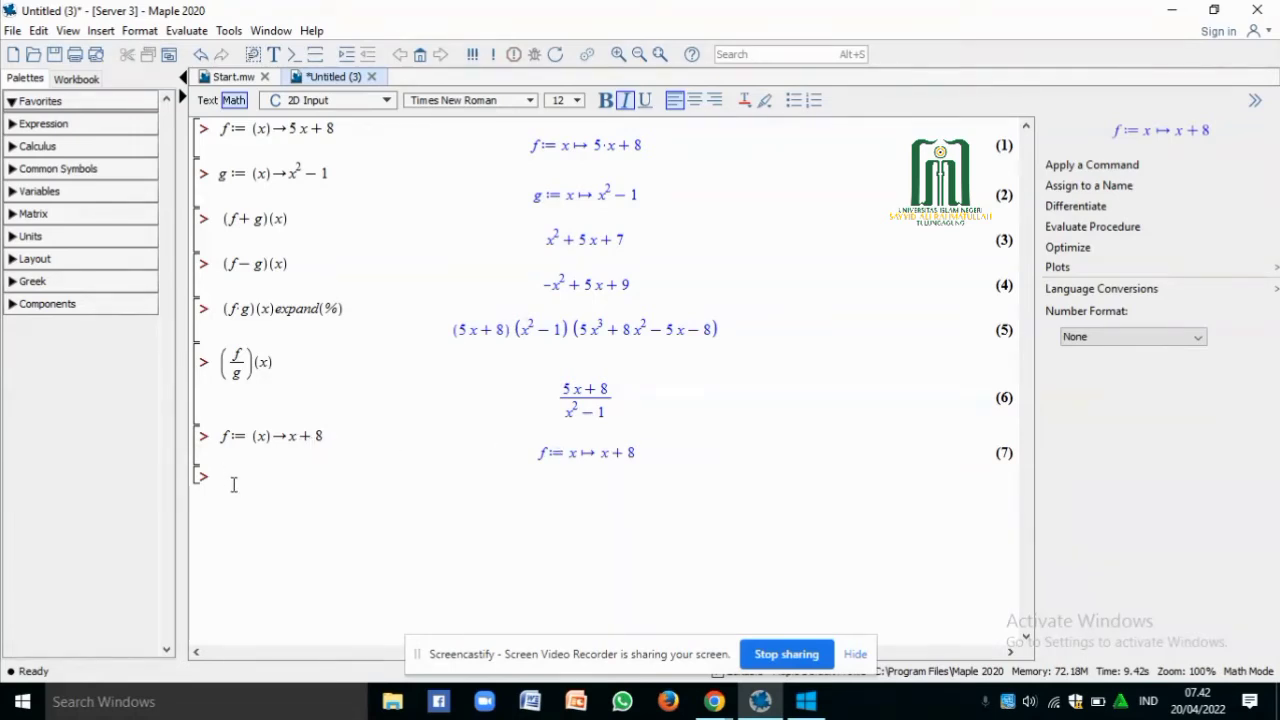
Define g := (x) → −x³ − 2x² + 9 on the line below the new f and evaluate it
type("g")
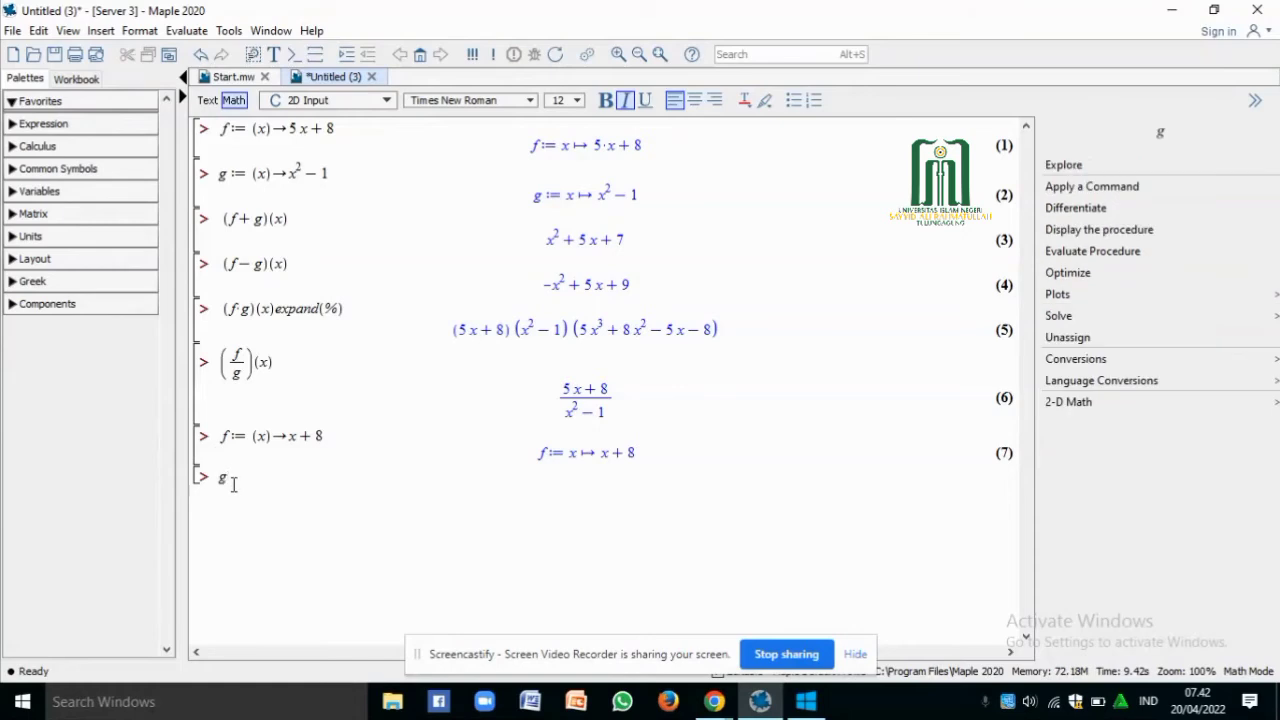
type(":= ")
type("(x)")
type("->")
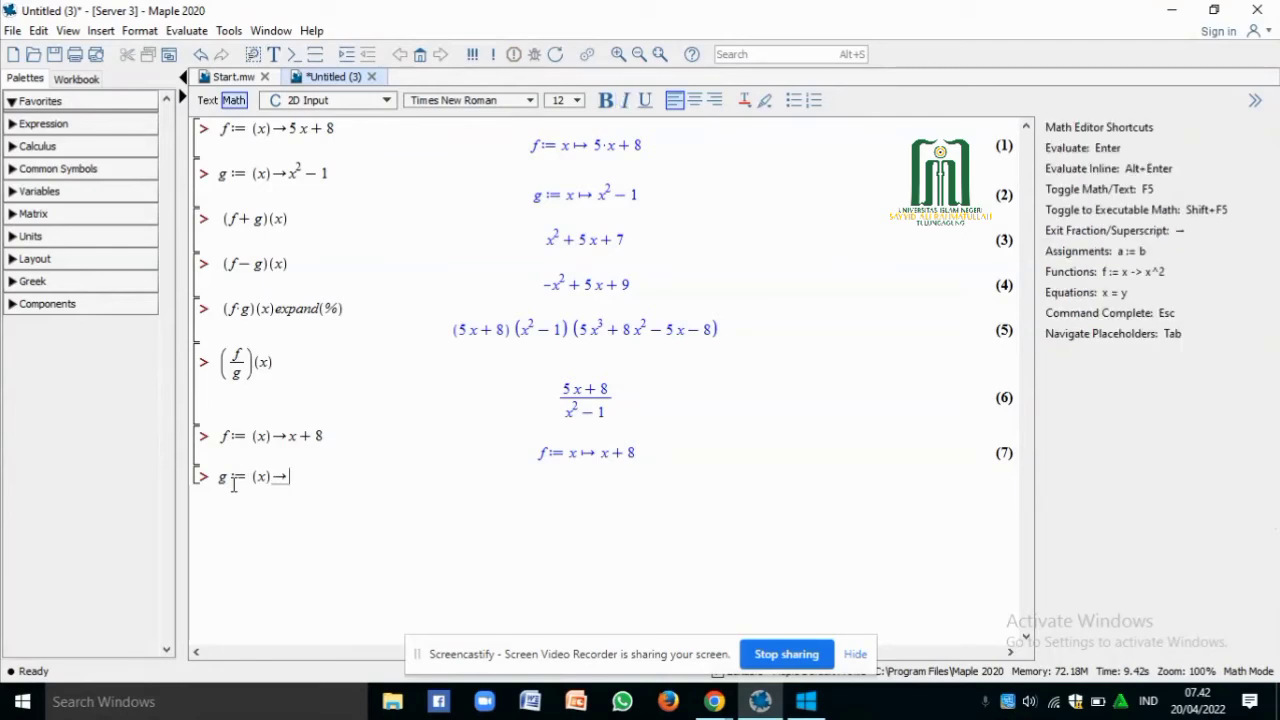
type("-x")
type("^3")
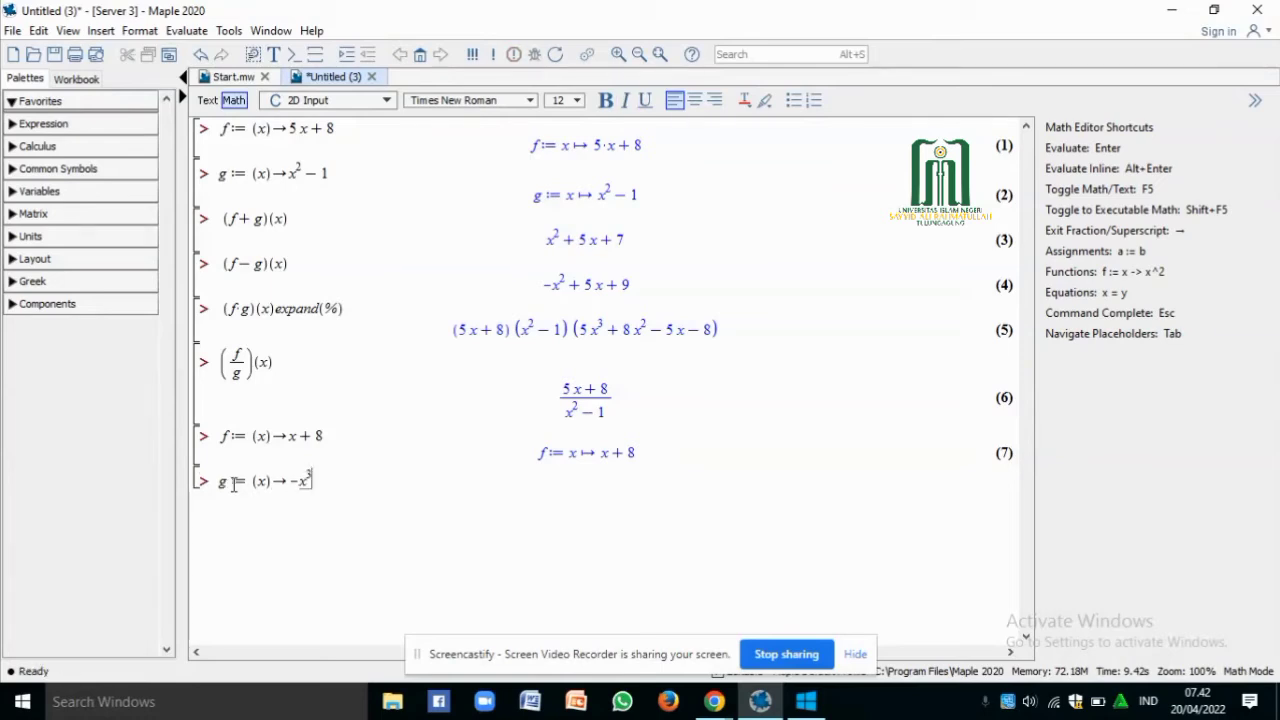
key("Right")
type("- 2 x^2")
key("Right")
type("+9")
key("Return")
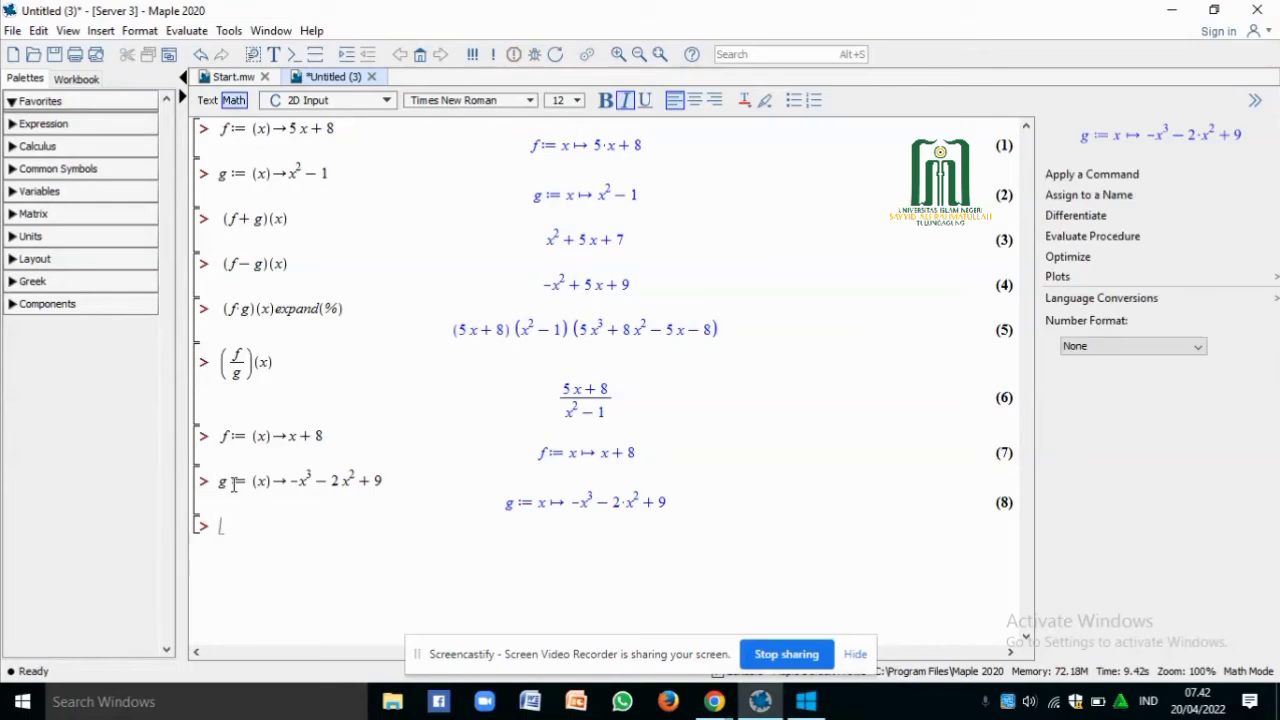
Compute the difference of the redefined functions by evaluating (f − g)(x)
type("f")
key("BackSpace")
type("(f-G")
key("BackSpace")
type("g)")
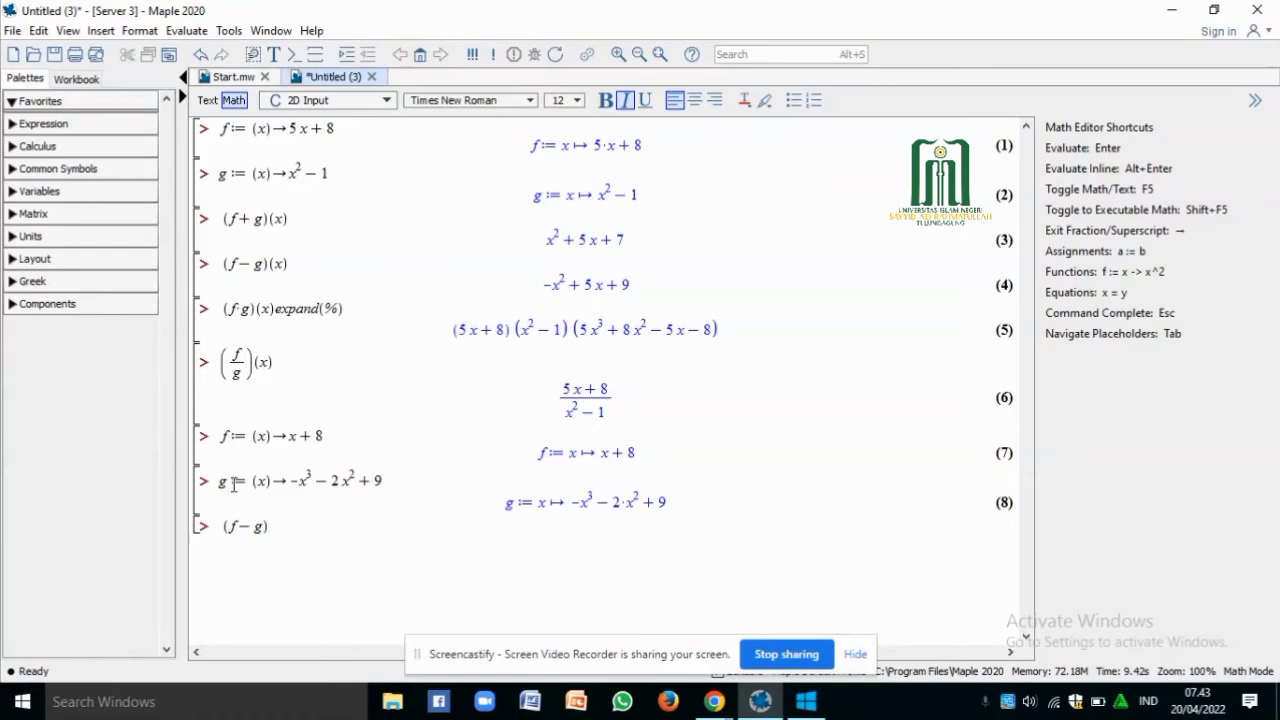
type("(x")
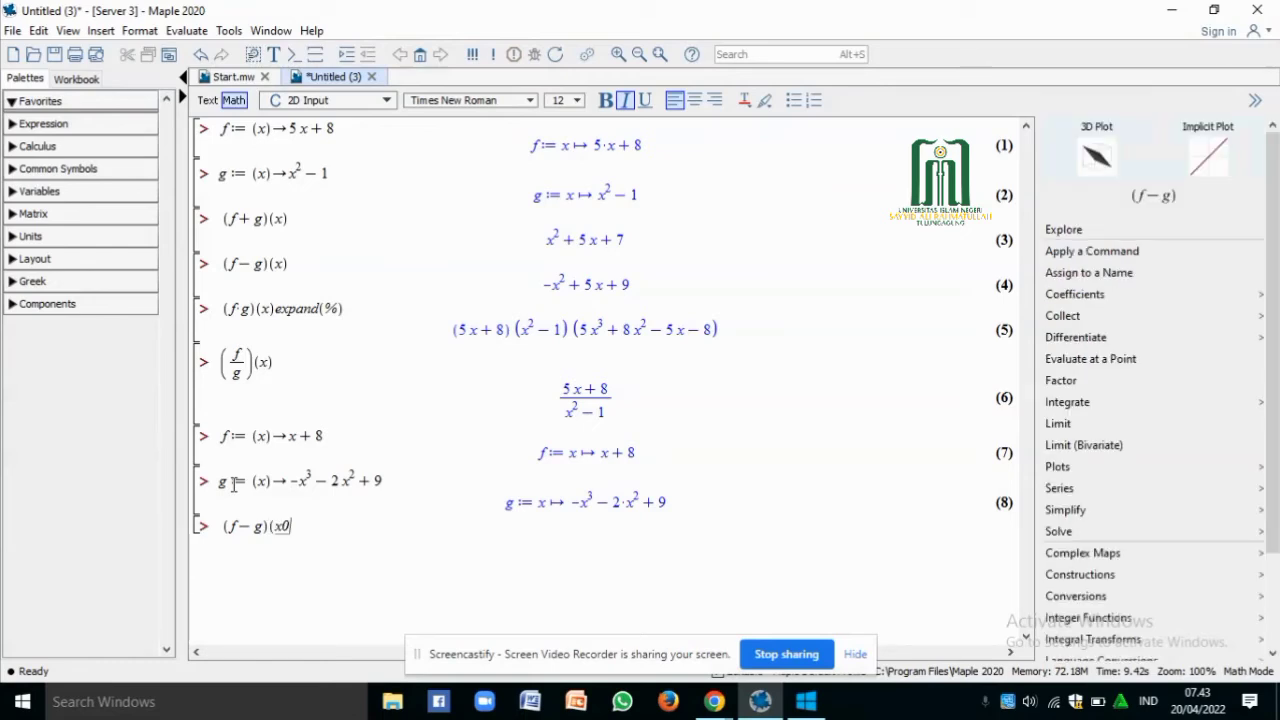
type(")")
key("BackSpace")
type(")")
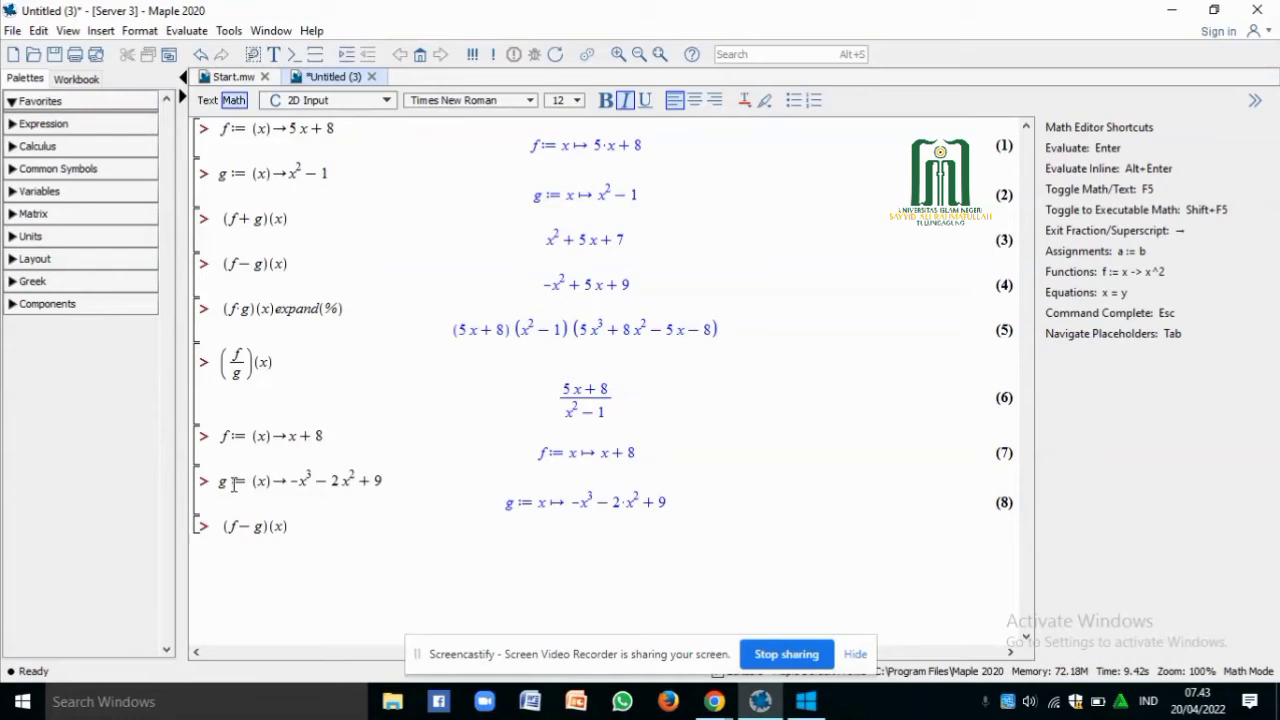
key("Return")
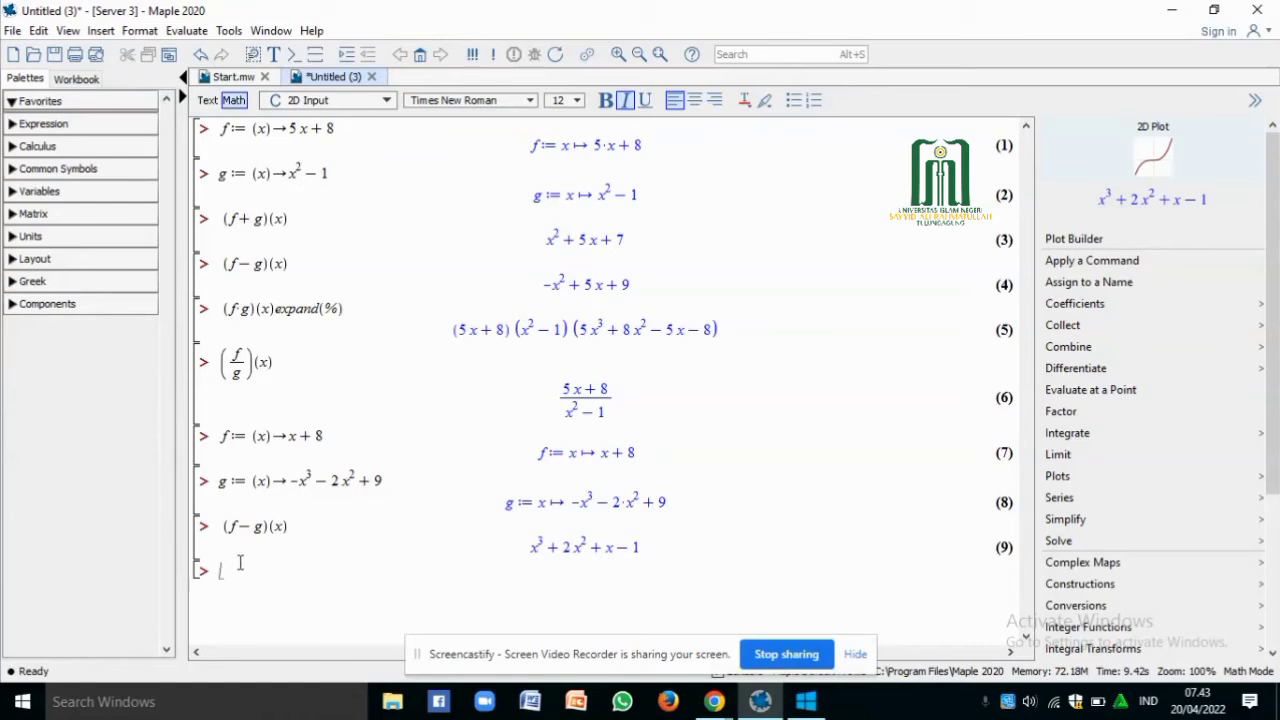
Replace the argument x with 2.6 in the latest (f − g)(x) line and evaluate it again
left_click(284, 526)
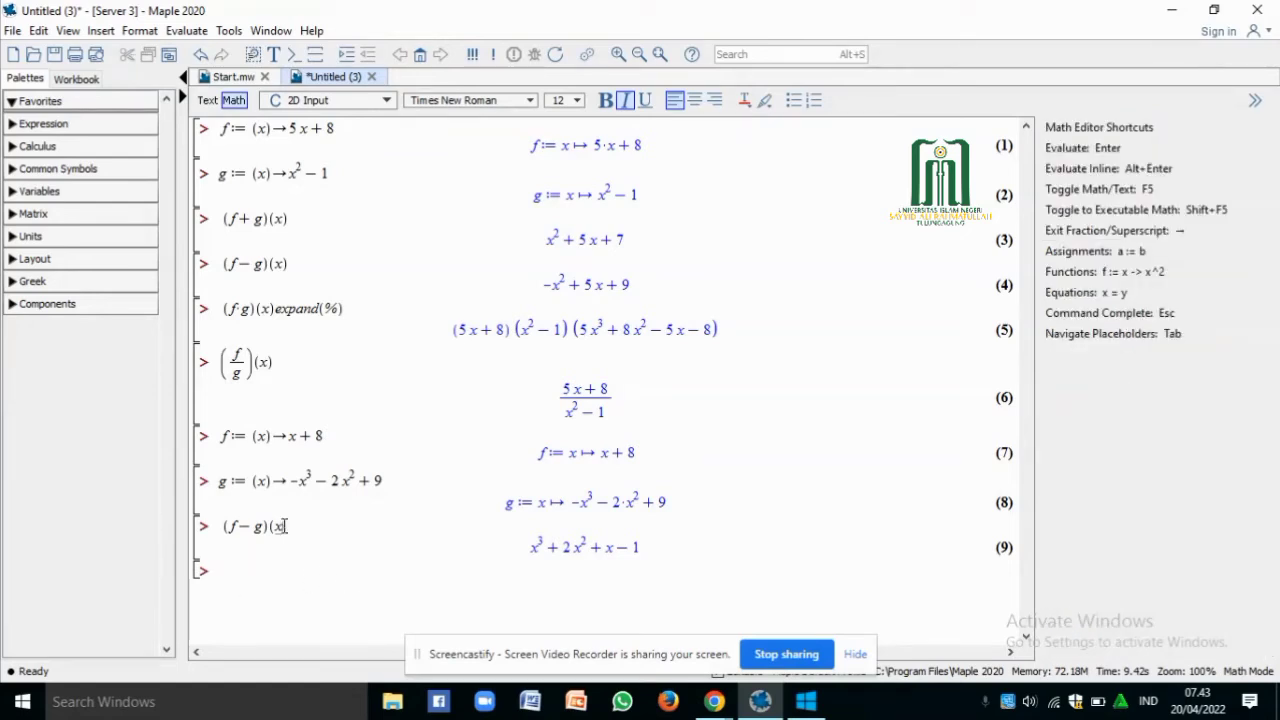
key("BackSpace")
type("2.6")
key("Right")
key("Return")
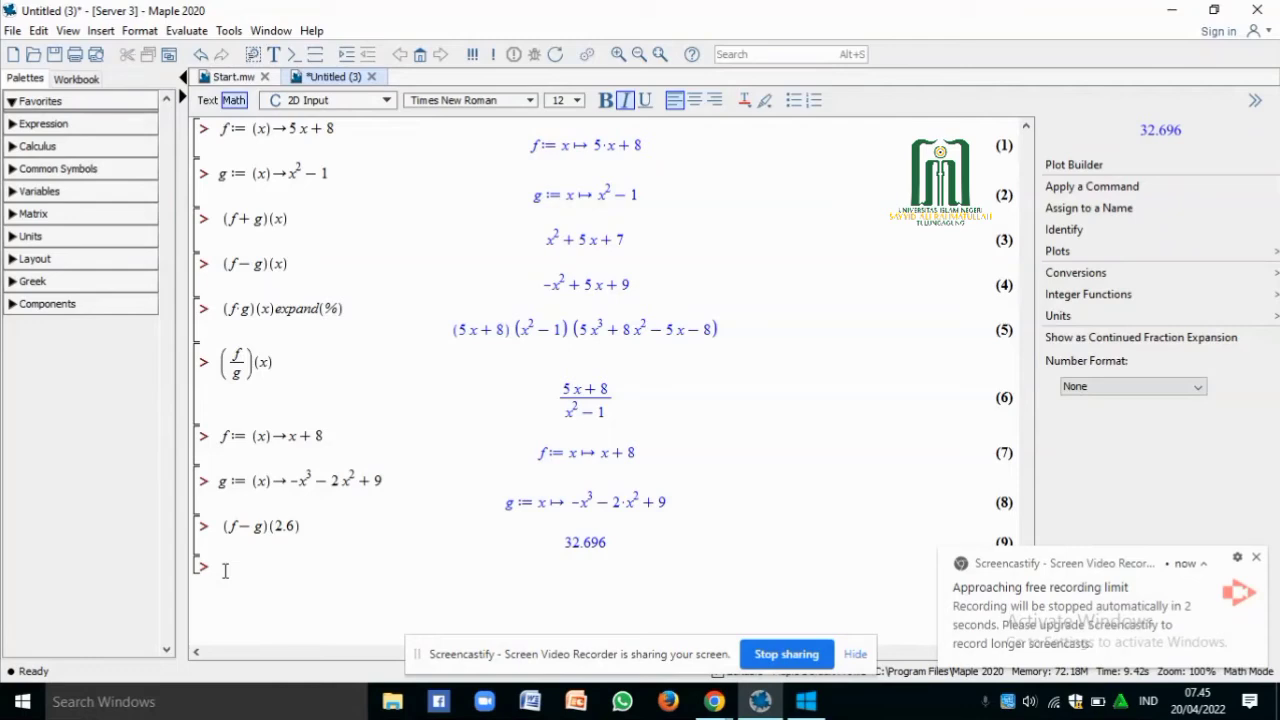
Redefine f as f := (x) → 2x + 1 on the next input line and evaluate it
type("f")
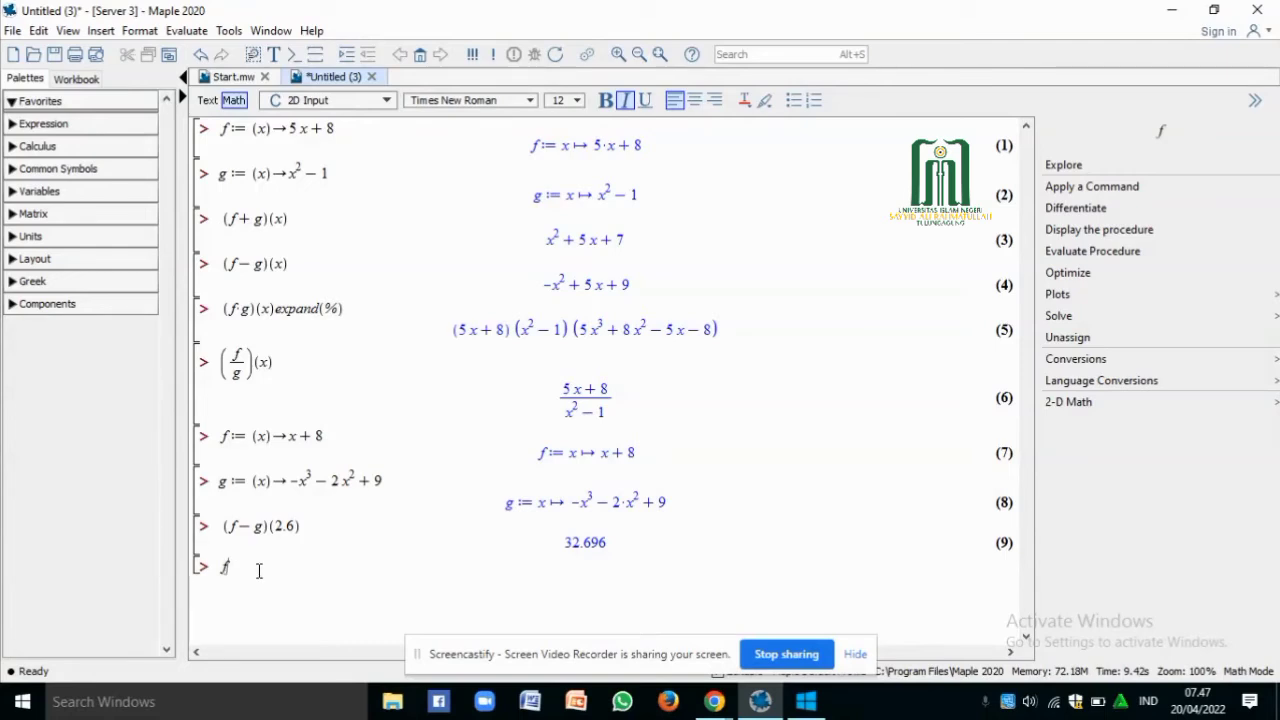
type(":=")
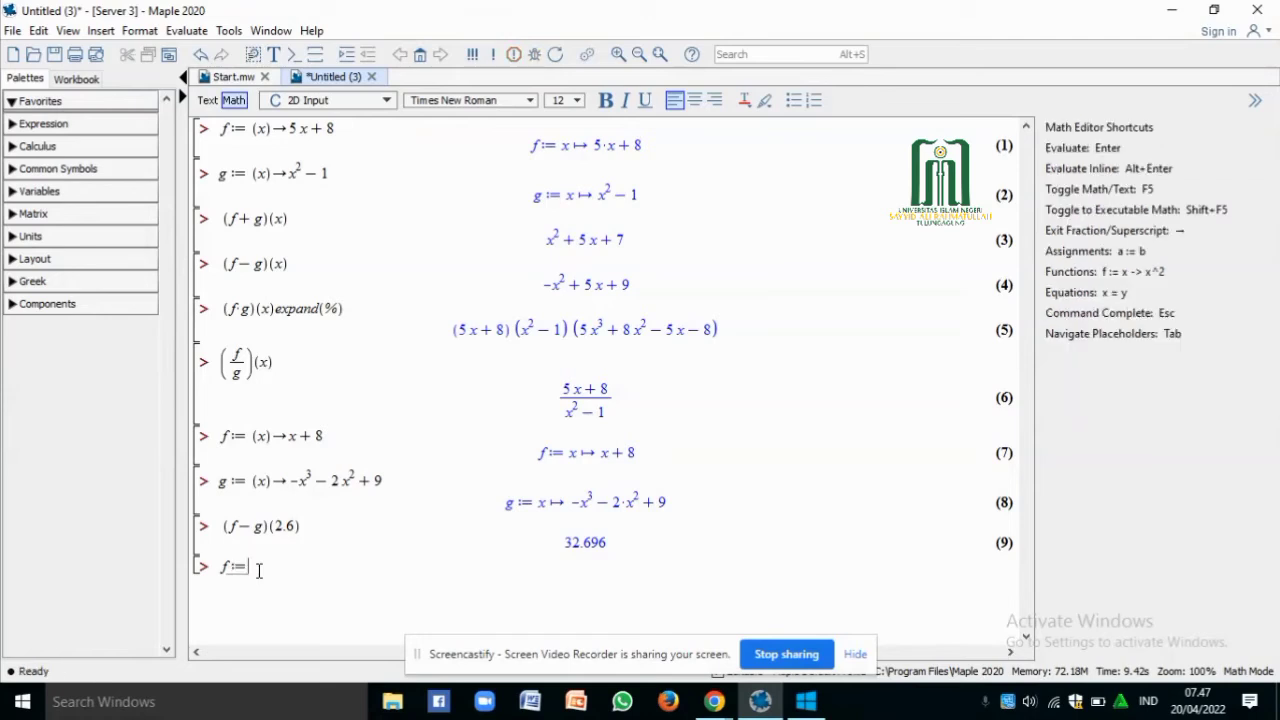
type("(x)->")
type("2 x ")
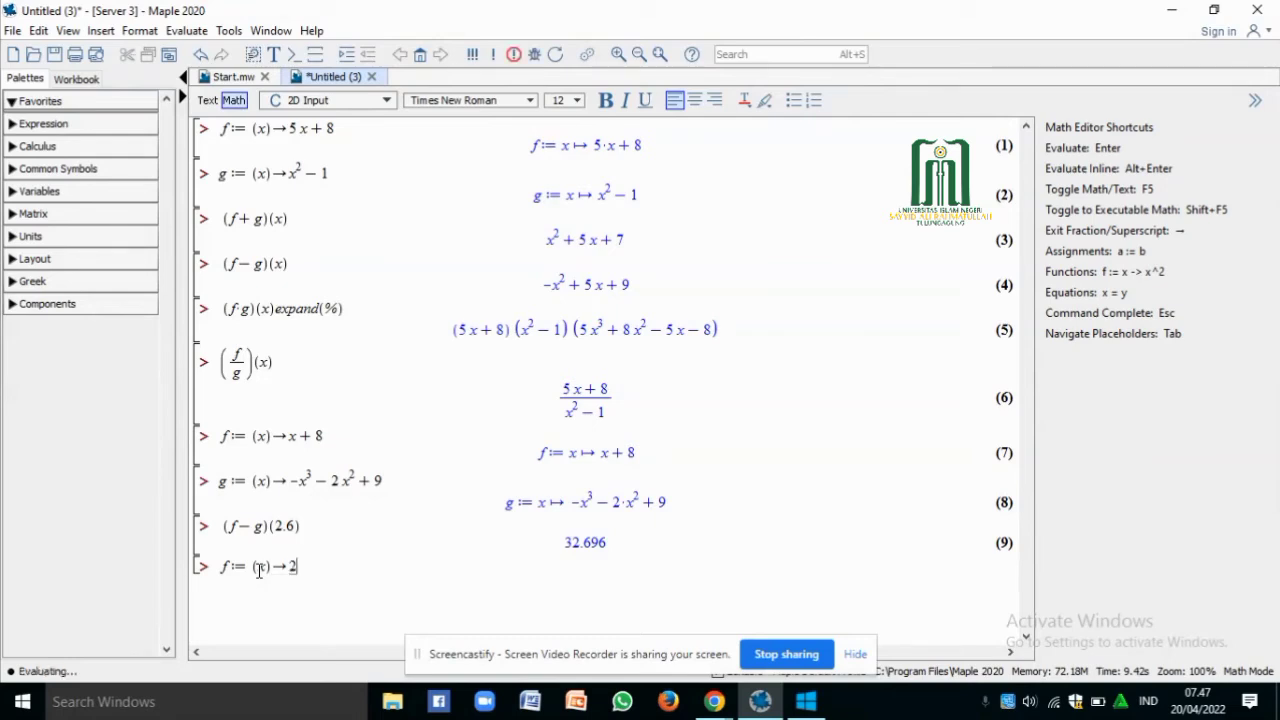
type("+ 1")
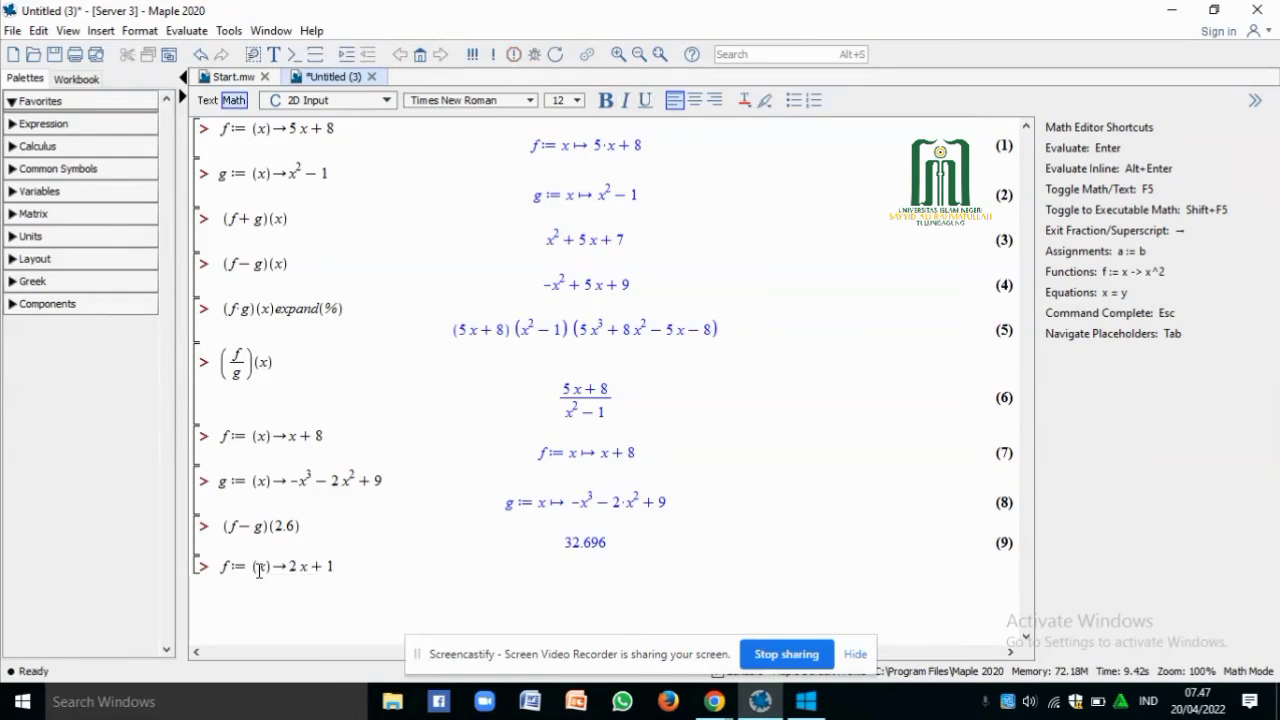
key("Return")
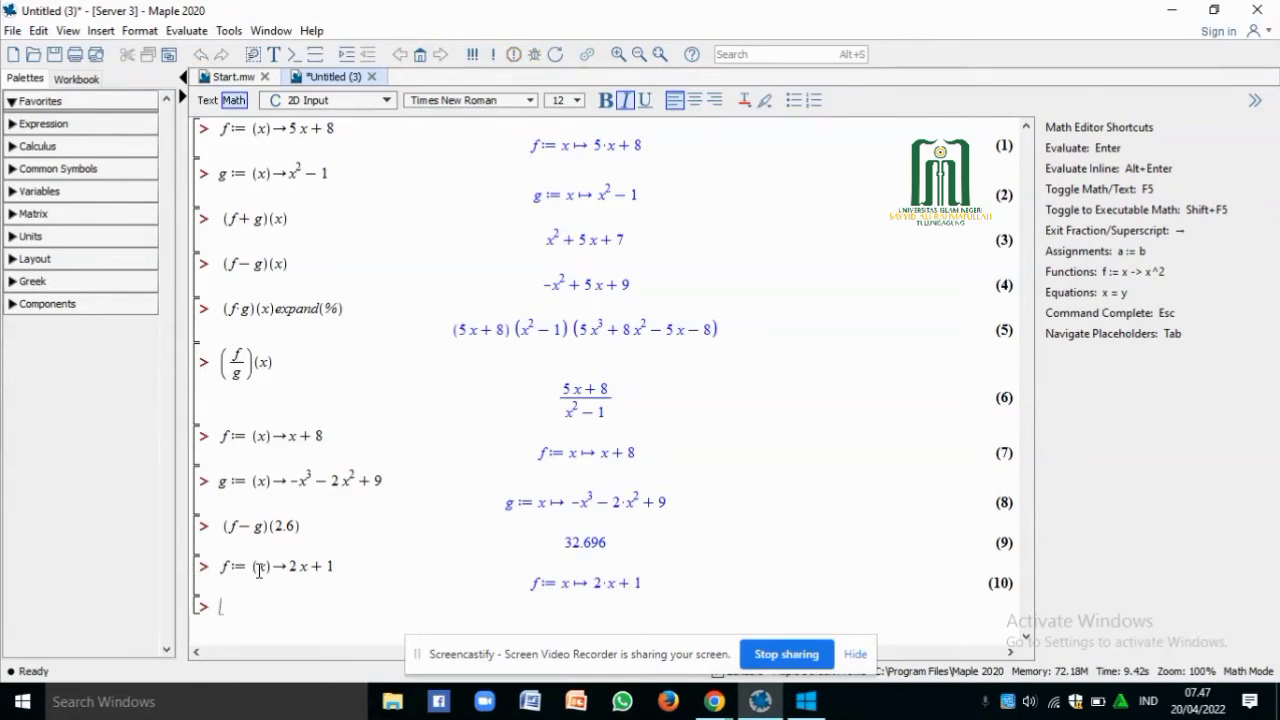
Redefine g as g := (x) → x² below the new f and evaluate it
type("g:=")
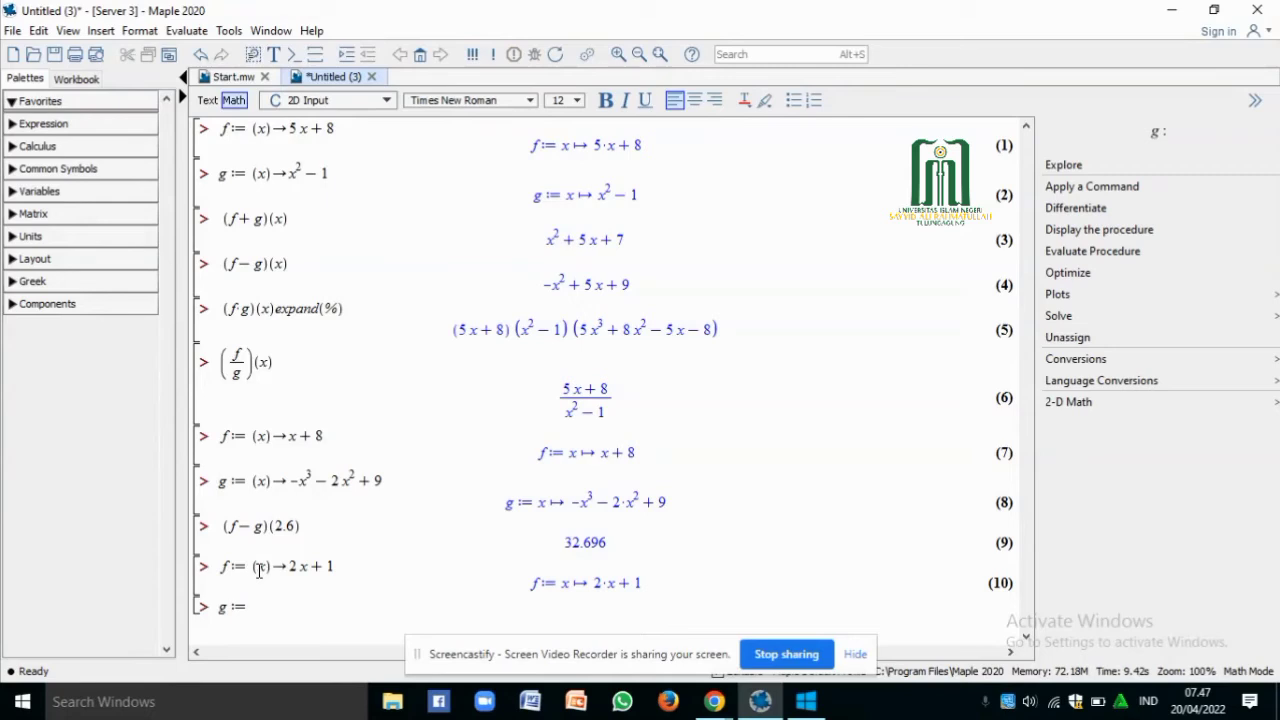
type("(x)")
type("->")
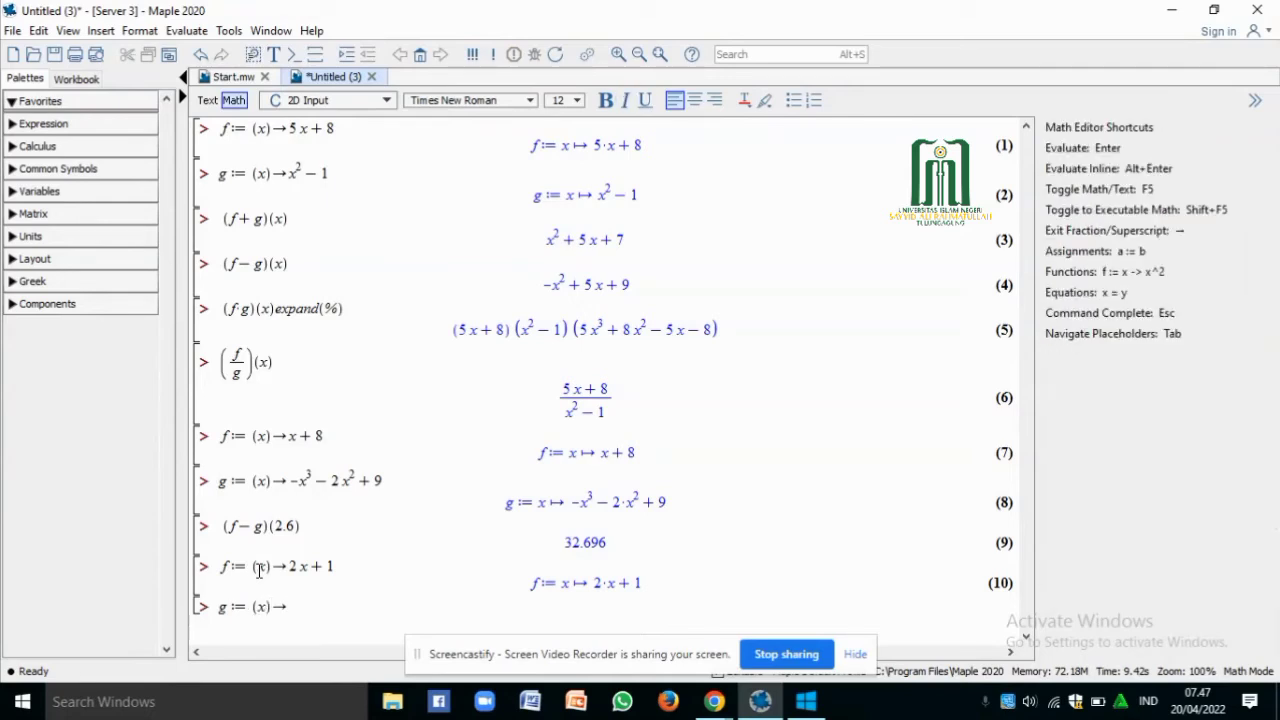
type("x^2")
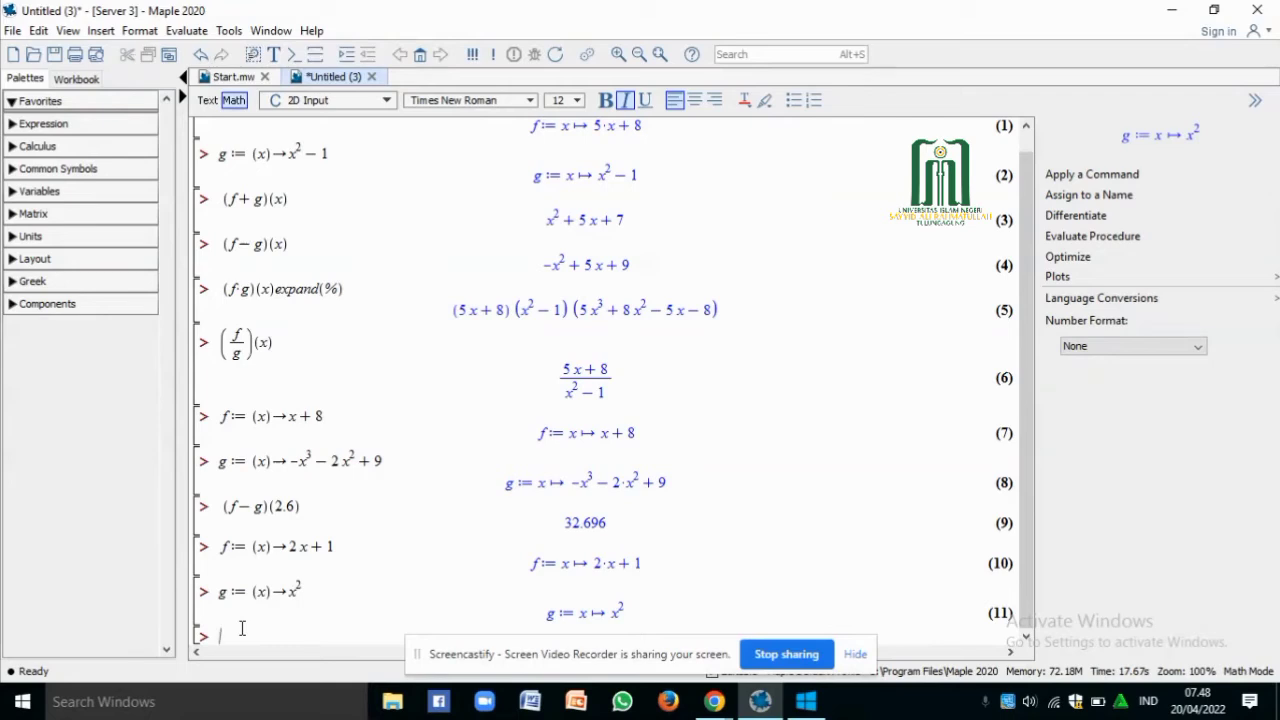
Compute the composition of f with g by evaluating (f@g)(x)
type("(f")
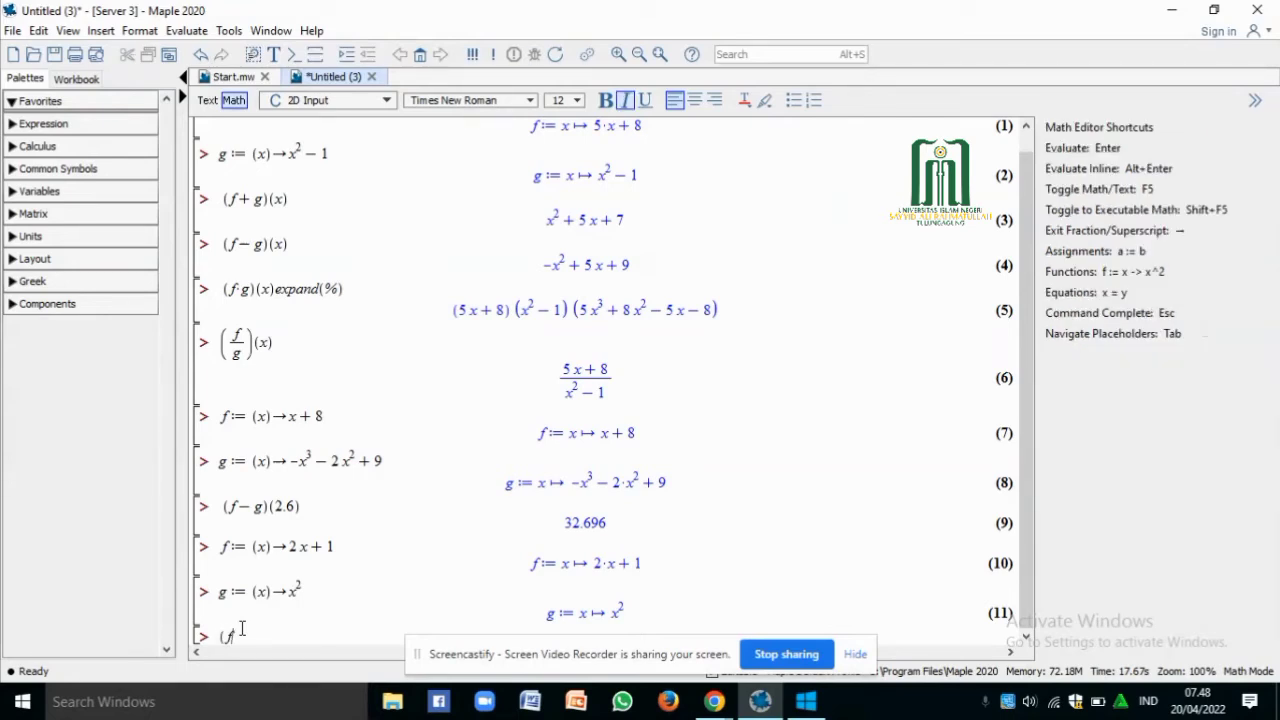
type("@g)(x)")
key("Return")
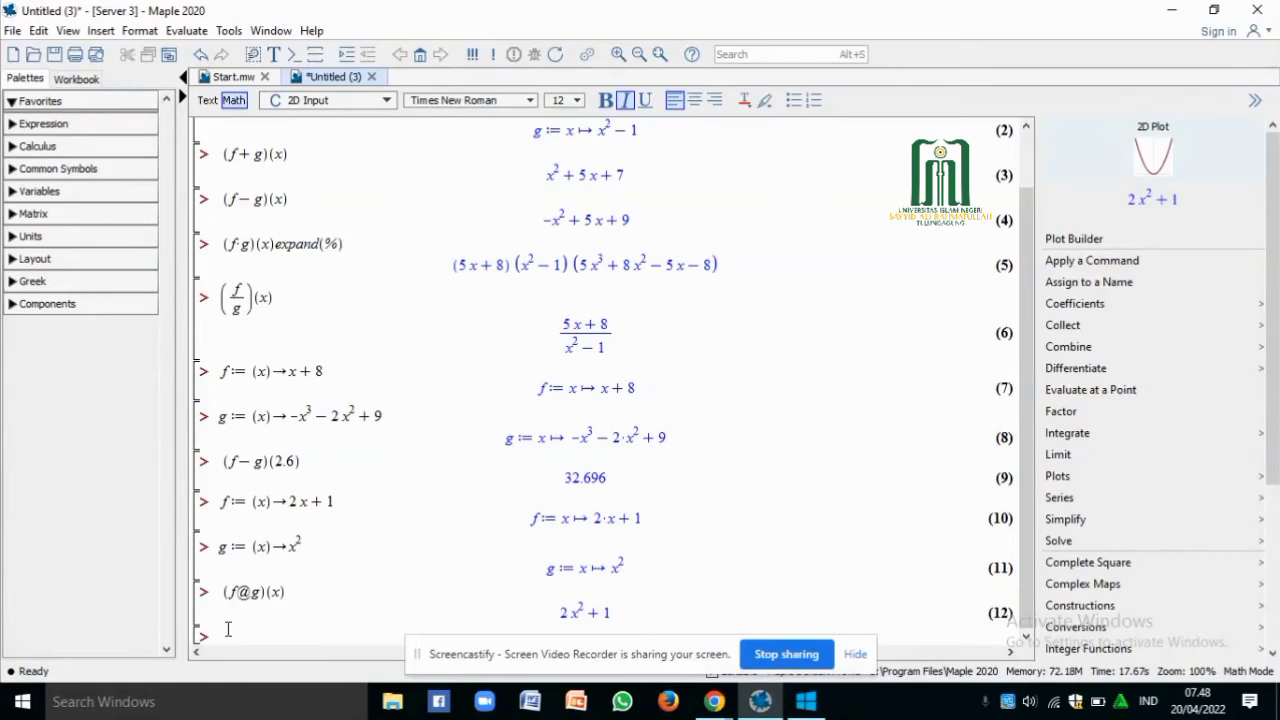
Compute the reverse composition by evaluating (g@f)(x) on the next line
type("(f")
key("BackSpace")
type("g")
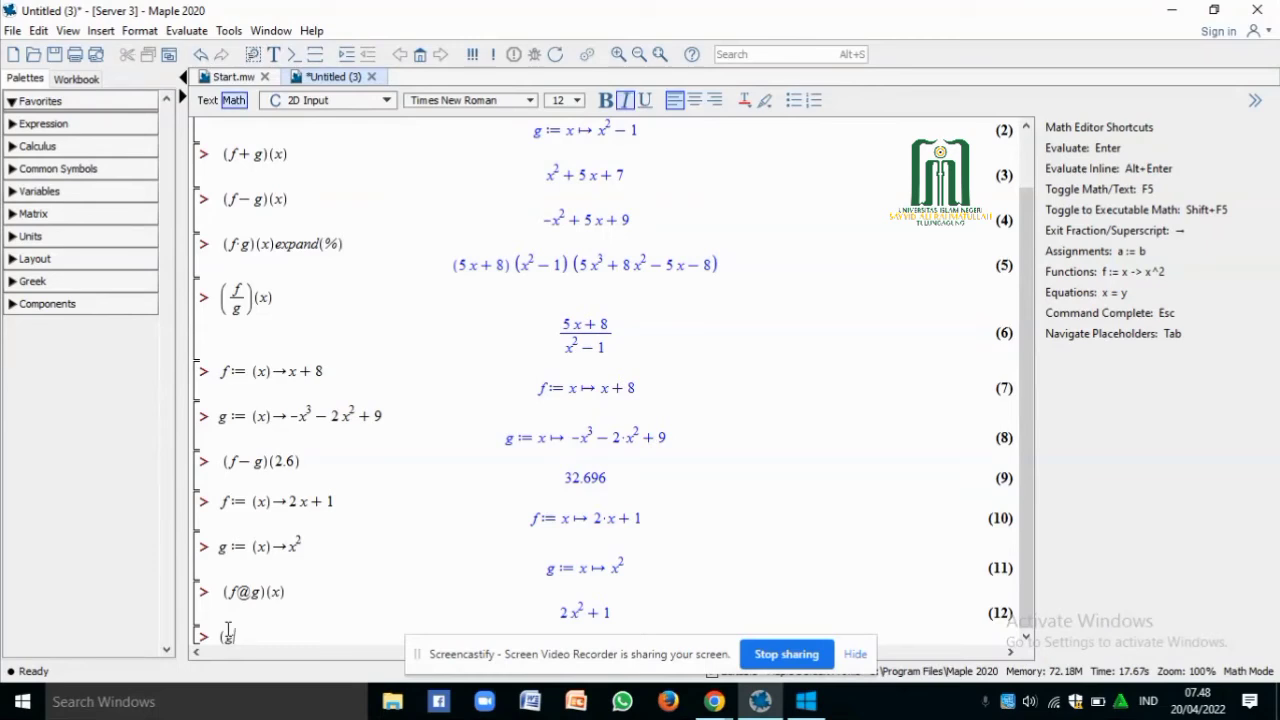
type("@f)(x)")
key("Return")
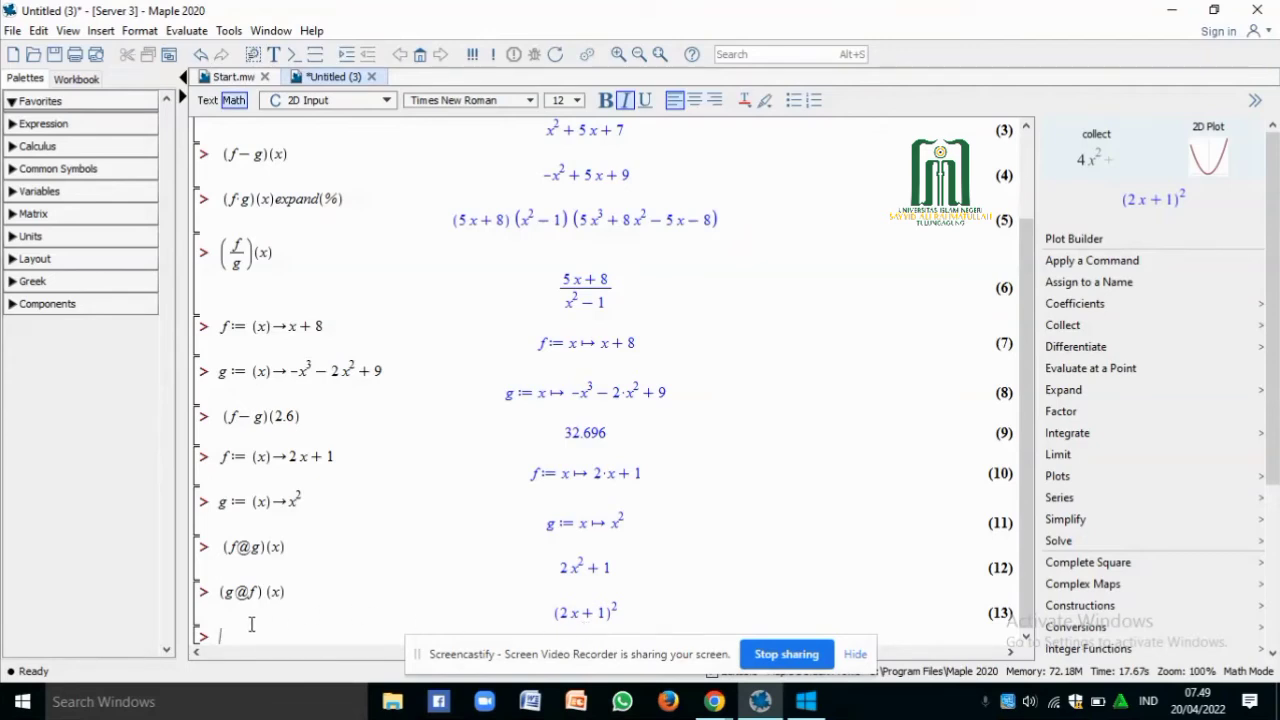
Evaluate the composition g@f at 2 by entering (g@f)(2) on a new line
type("(g@f)")
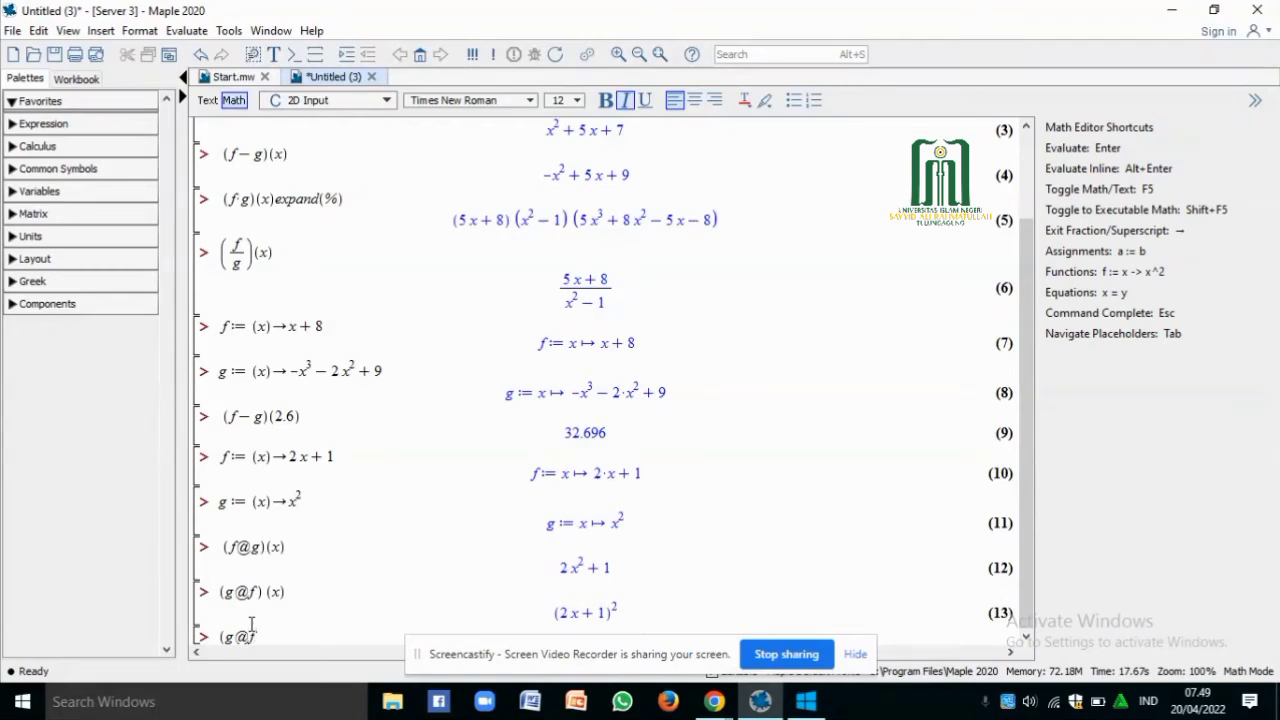
key("Return")
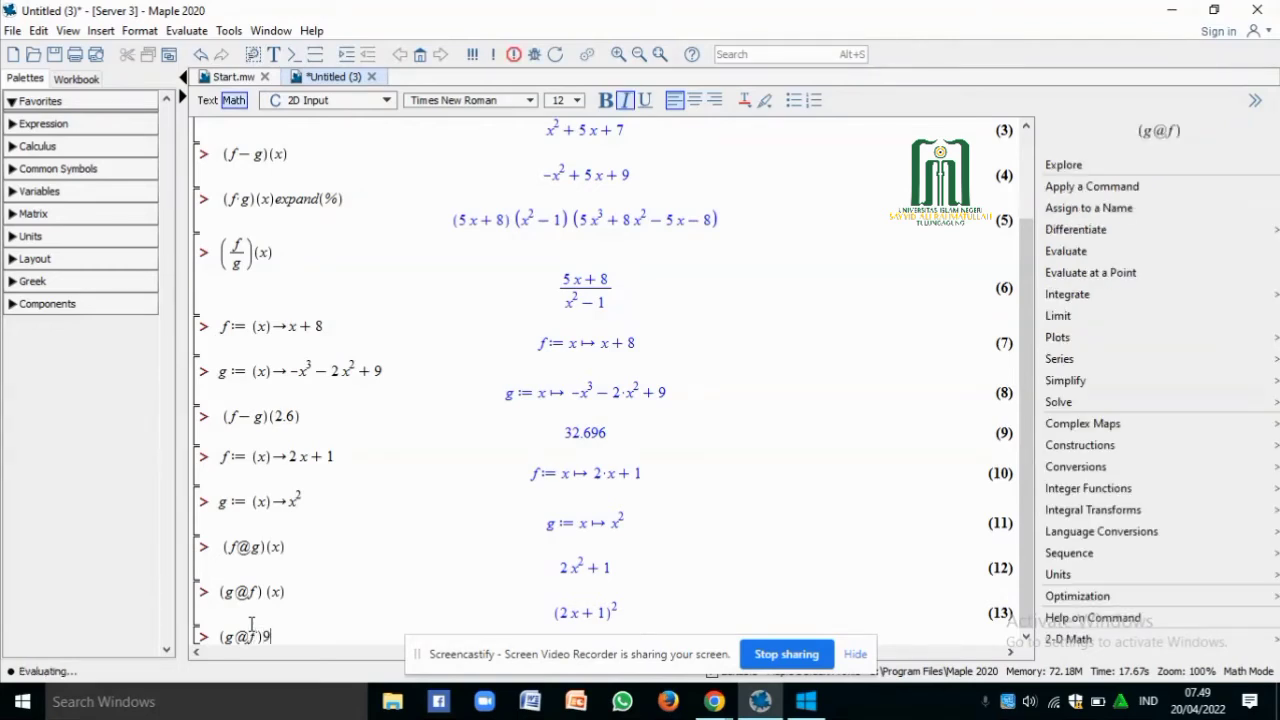
type("(x)")
key("BackSpace")
key("BackSpace")
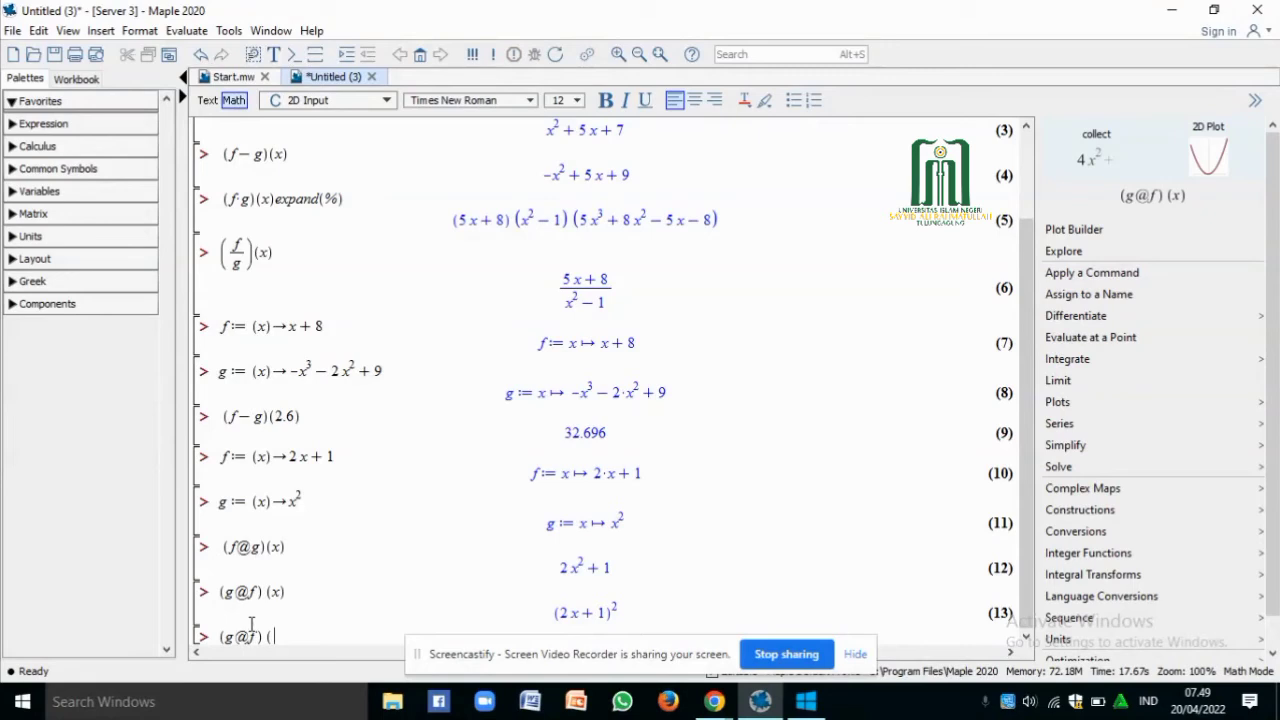
type("2)")
key("Return")
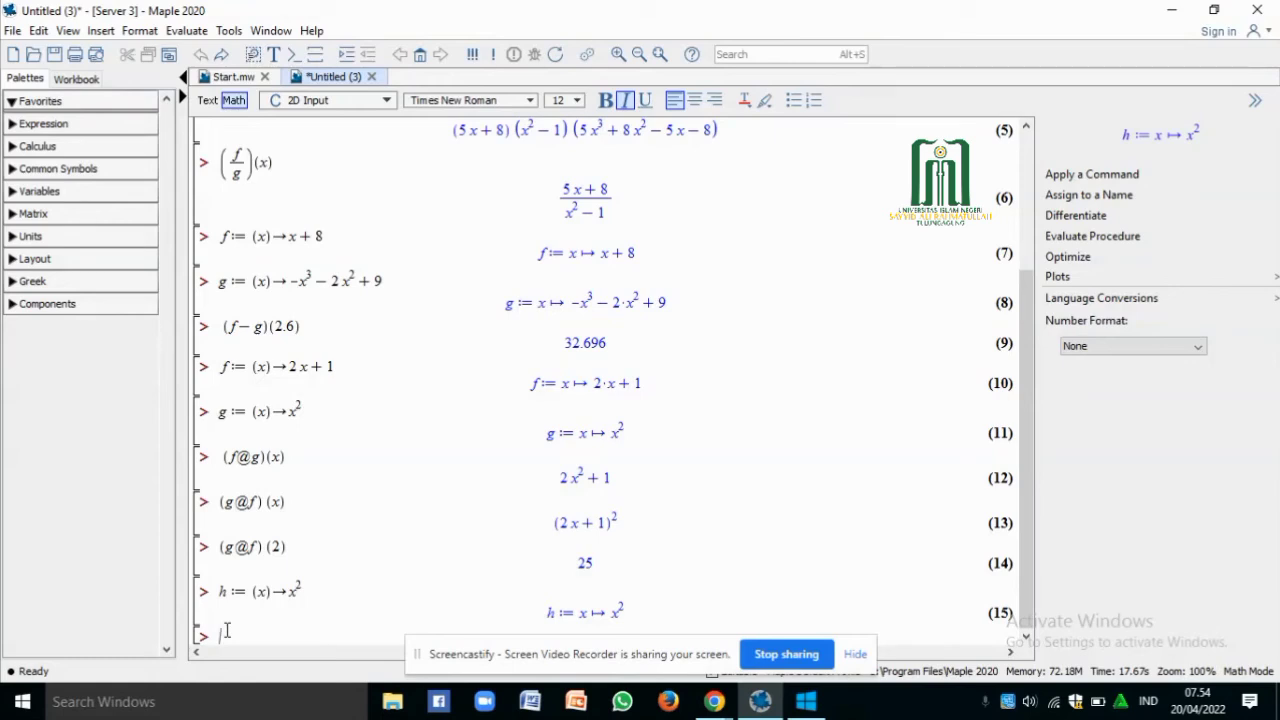
Redefine f below h as f := (x) → (3x + 2)/(2x − 1), written as a fraction, and evaluate it
type("f")
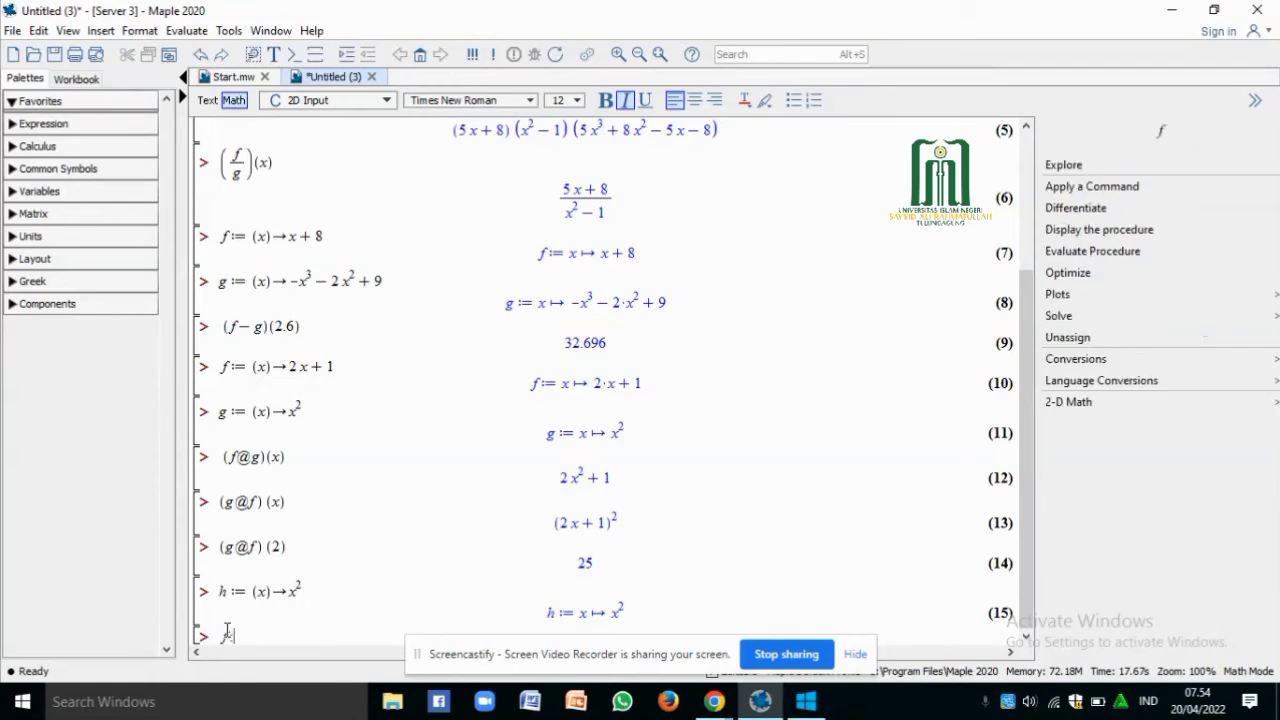
type(":=")
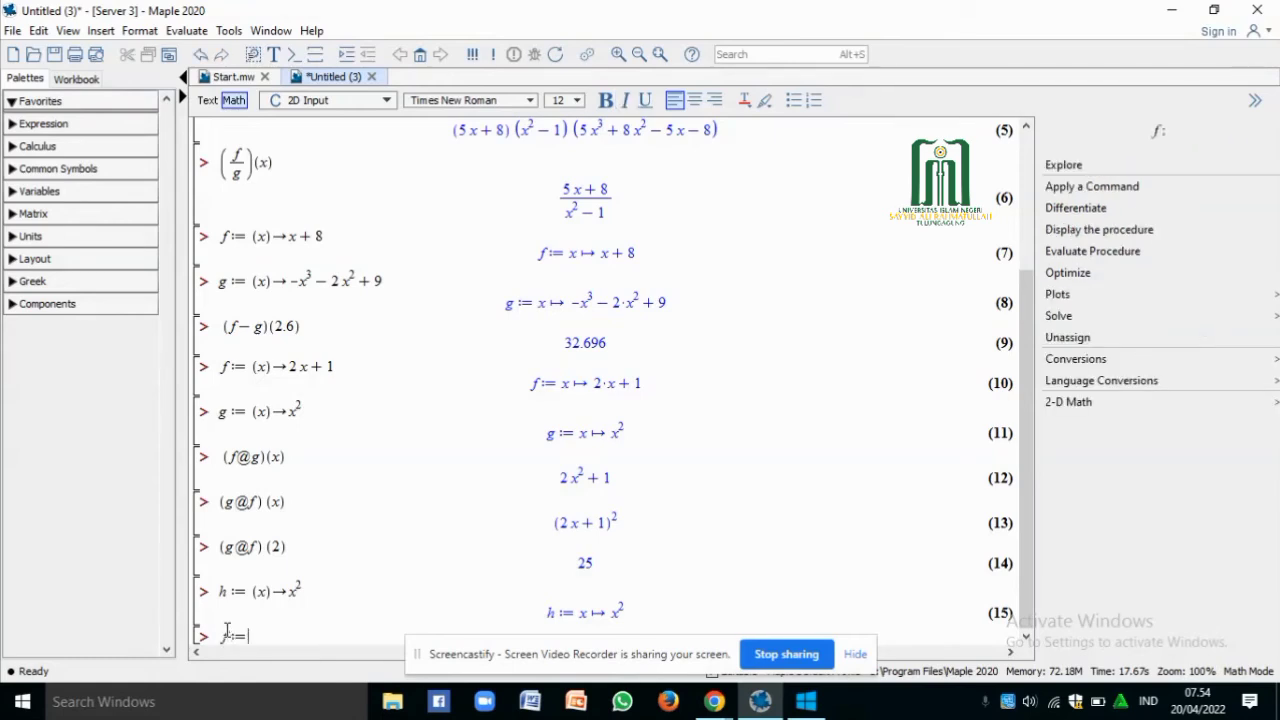
type("(x")
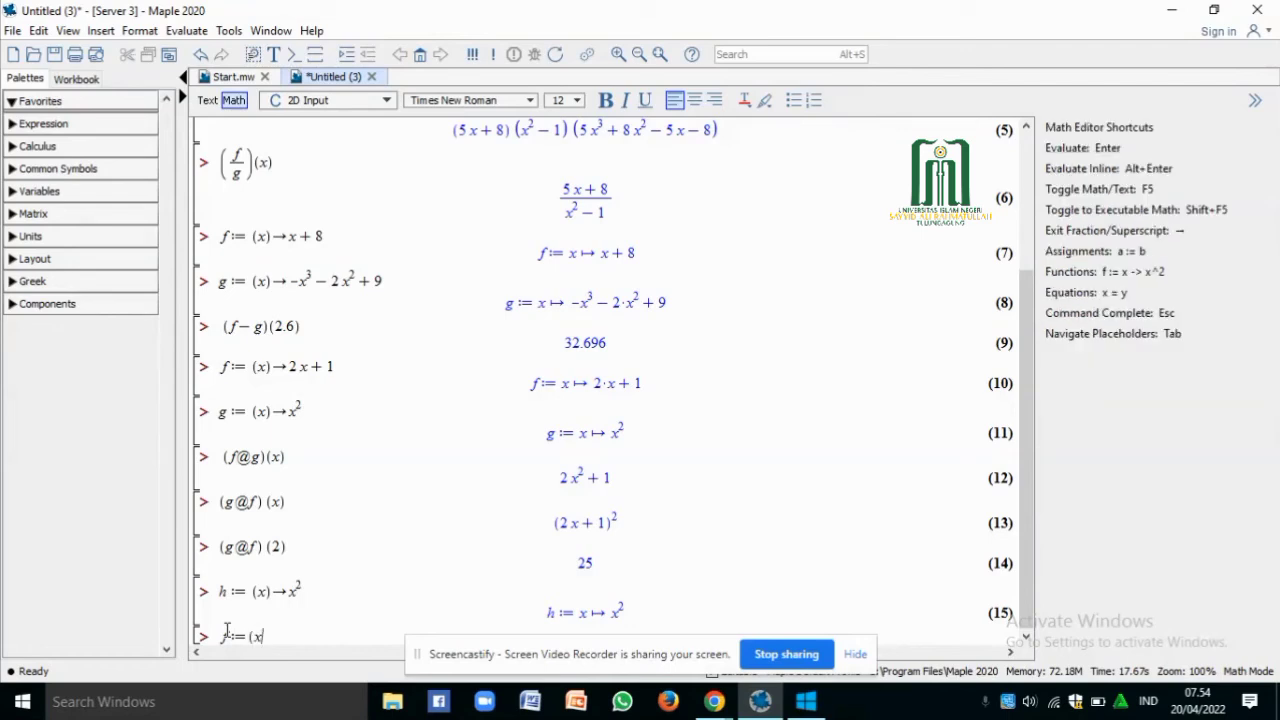
type(")->")
type("3")
type("x+2")
type("/")
key("BackSpace")
left_click(294, 636)
left_click_drag(294, 636, 337, 634)
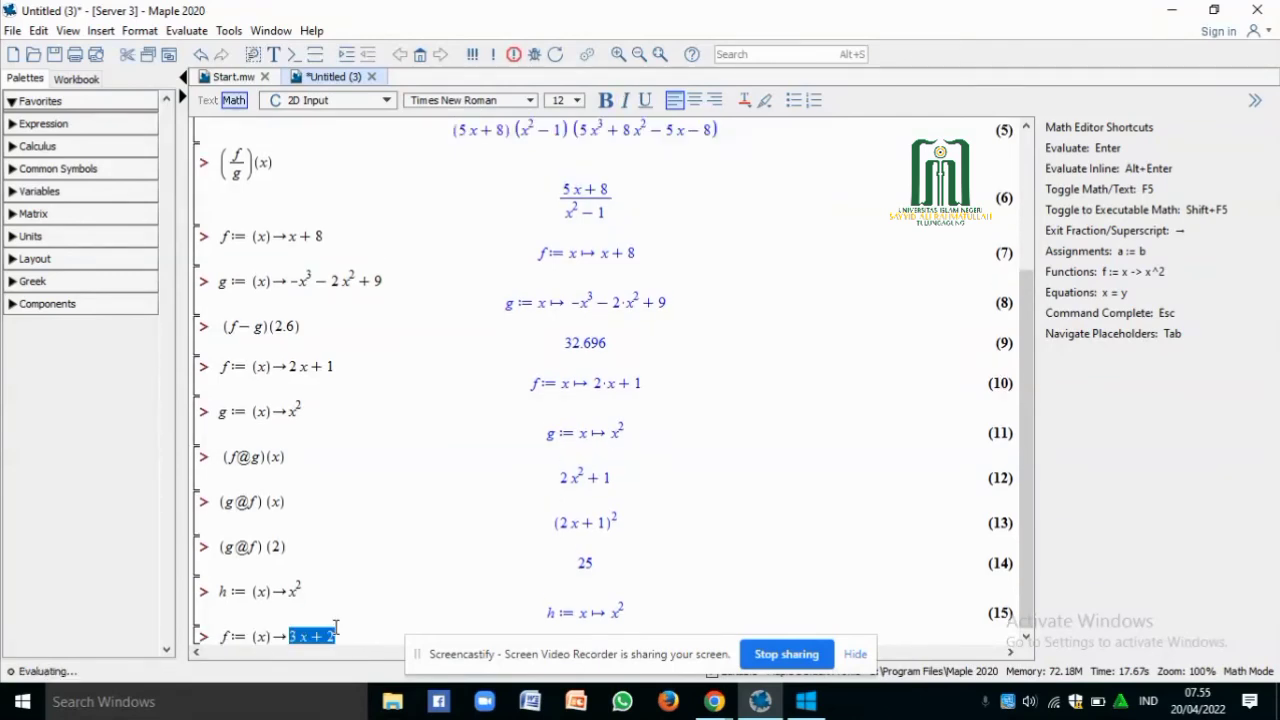
type("/")
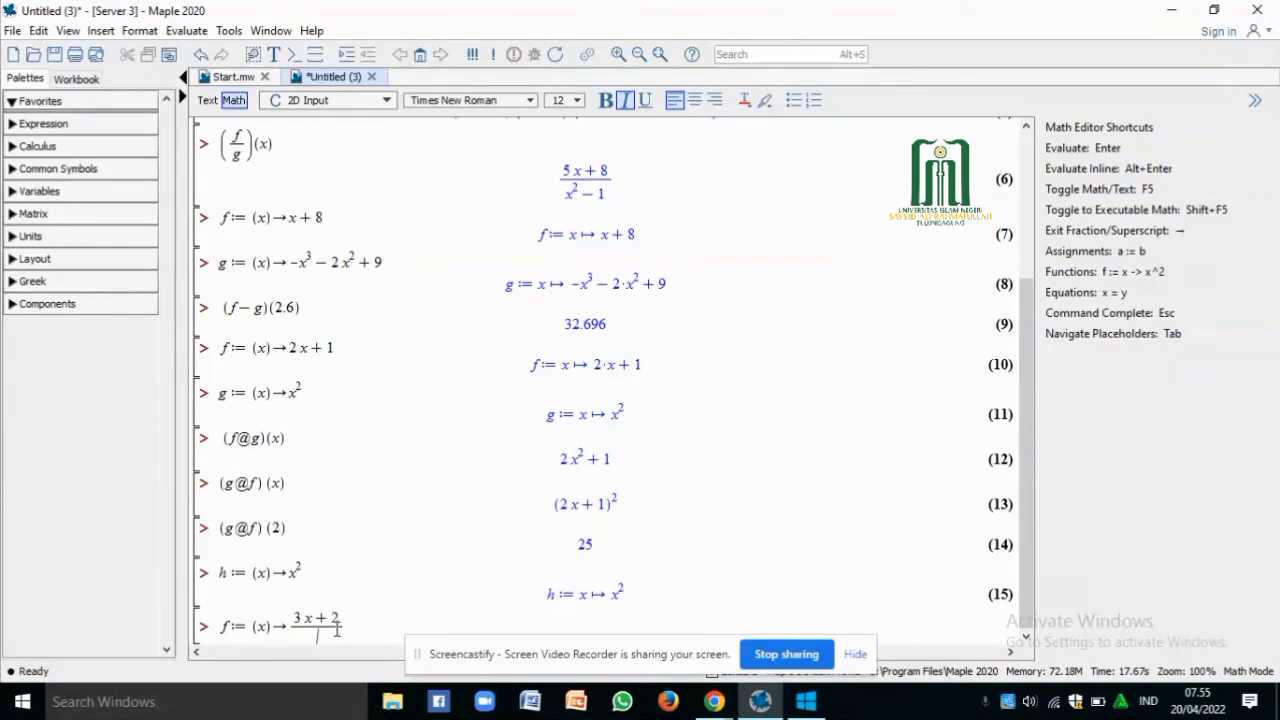
type("2x-1")
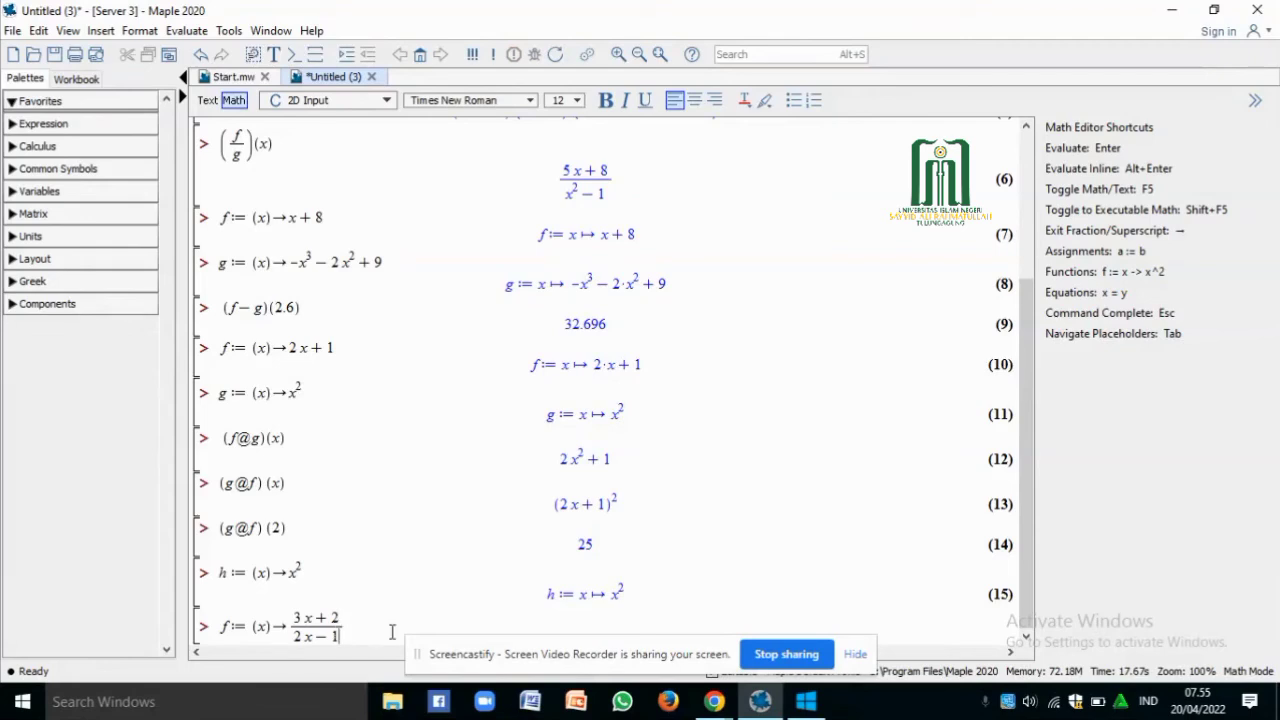
key("Return")
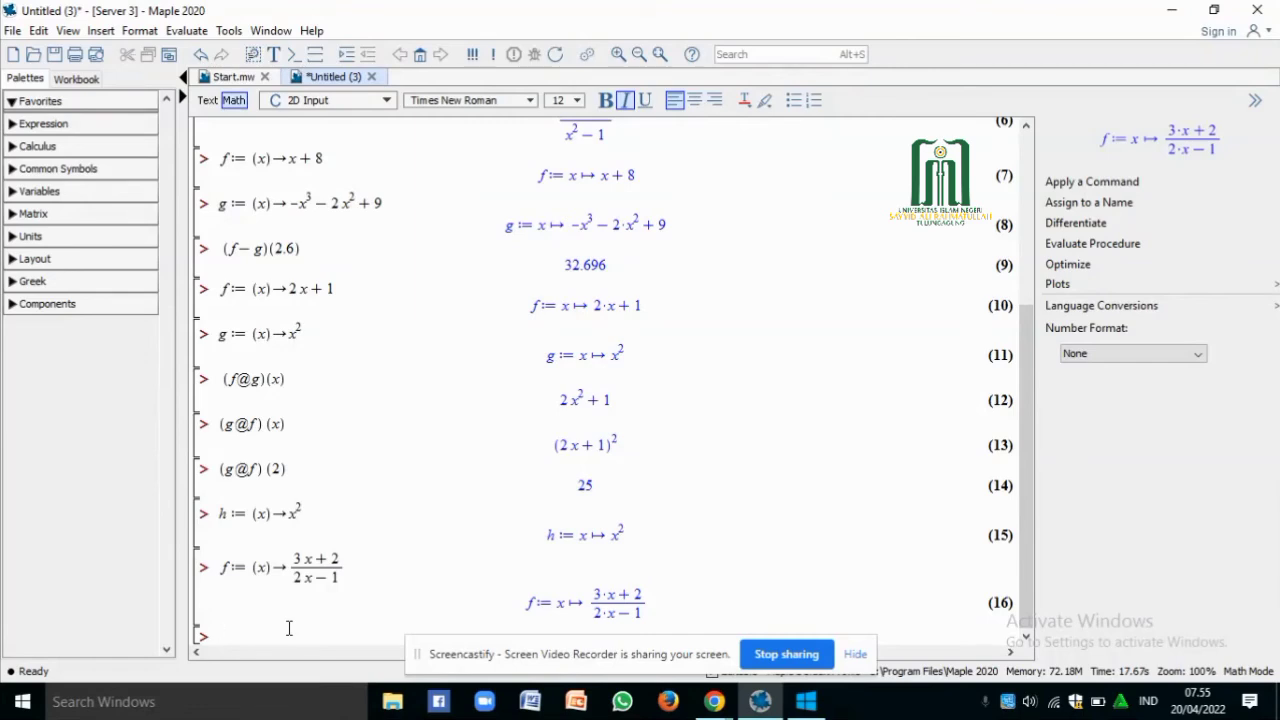
Define the inverse function as finv := (x) → solve((f@g)(x) = x, g(x)) below f and evaluate it
type("fin")
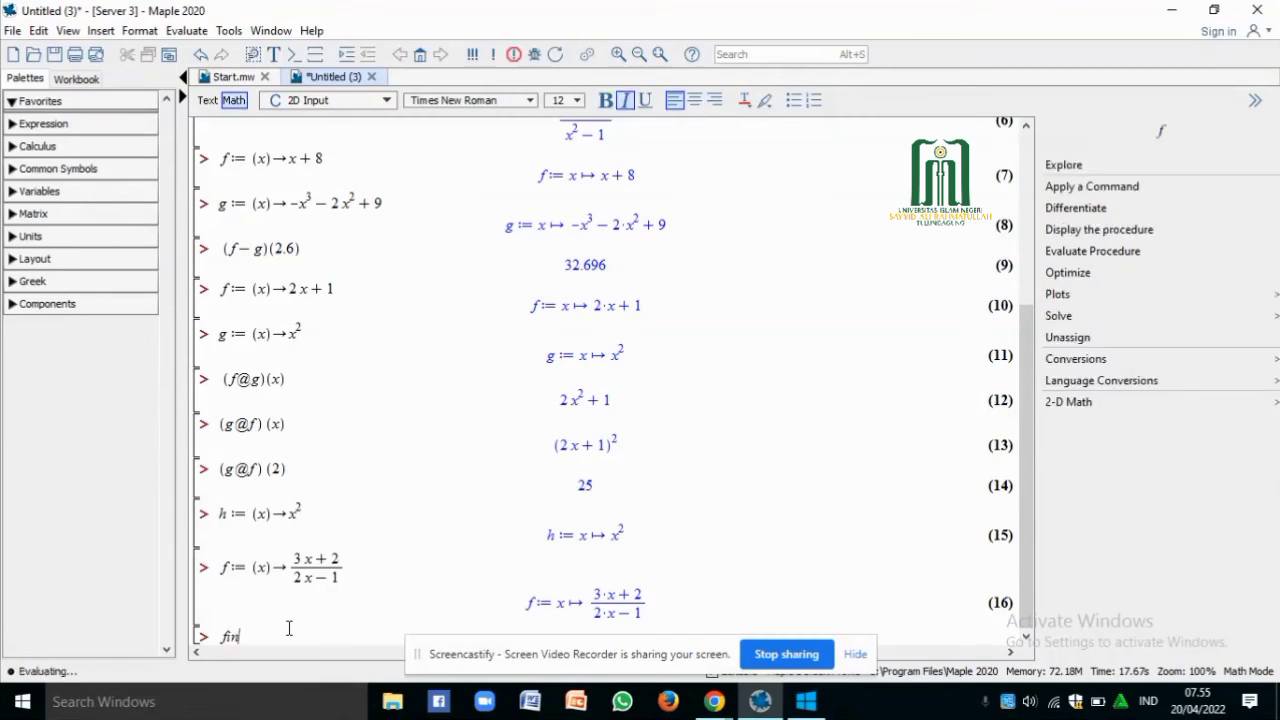
type("v:=")
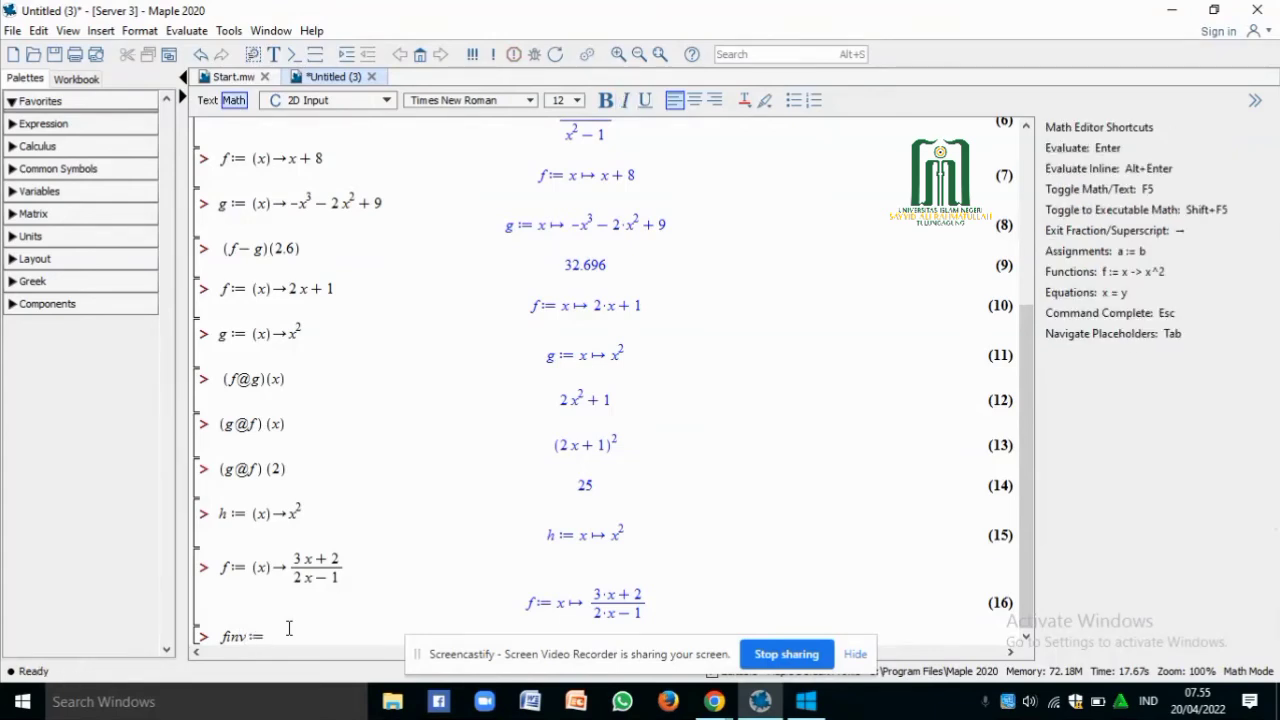
type("(x)")
type("->")
type("solve")
type("((")
type("f")
type("@")
type("g)")
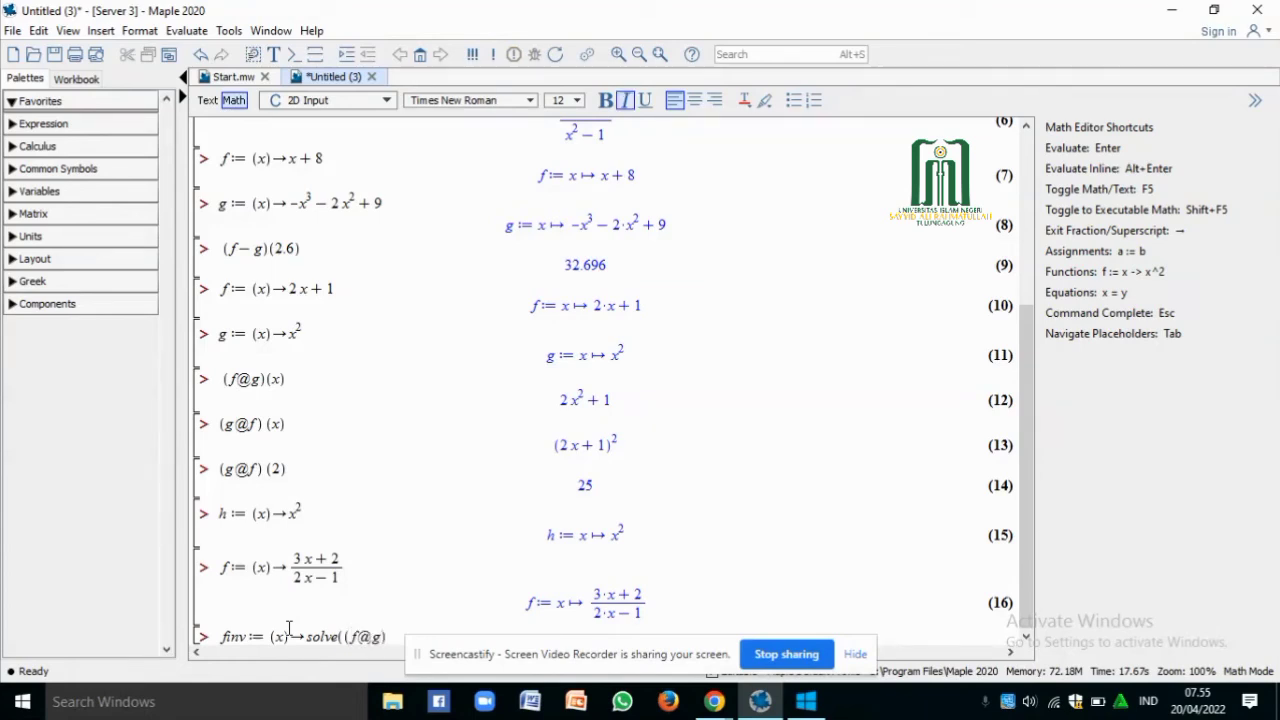
type("(x)")
type(",")
type("=")
type("y")
type(",")
type("x")
key("Return")
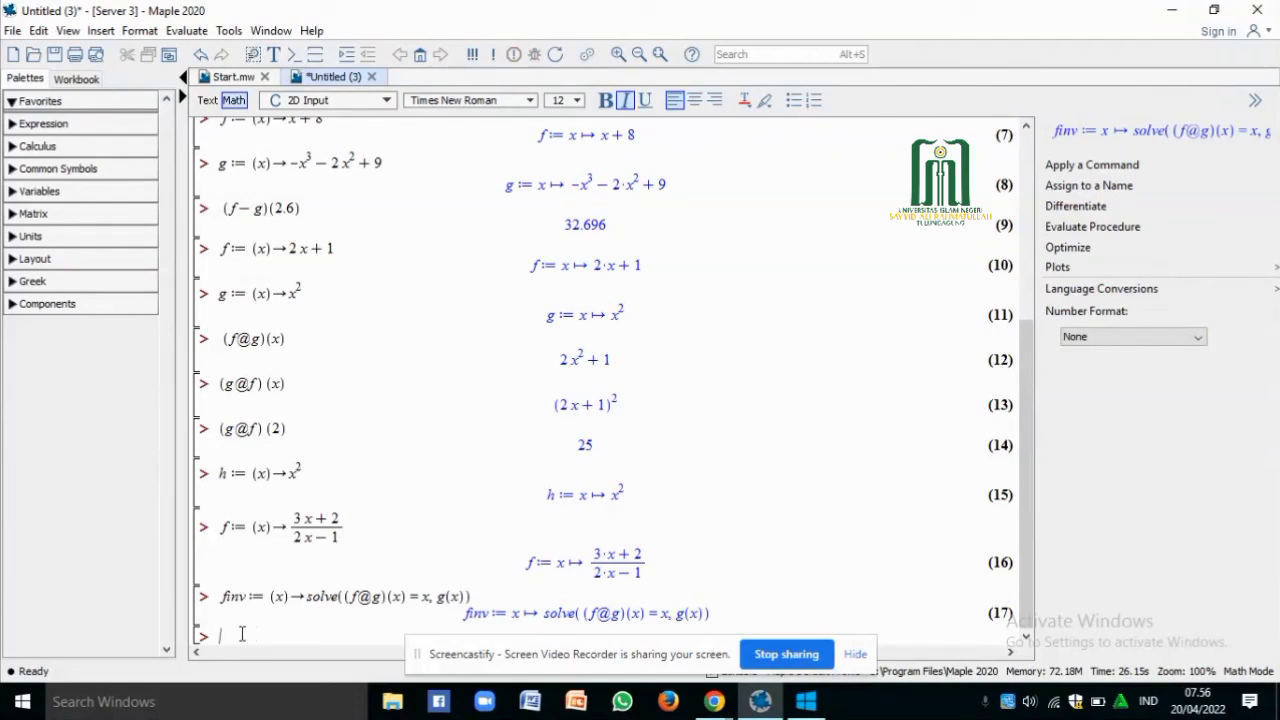
Evaluate finv(x) on the next line
type("fin")
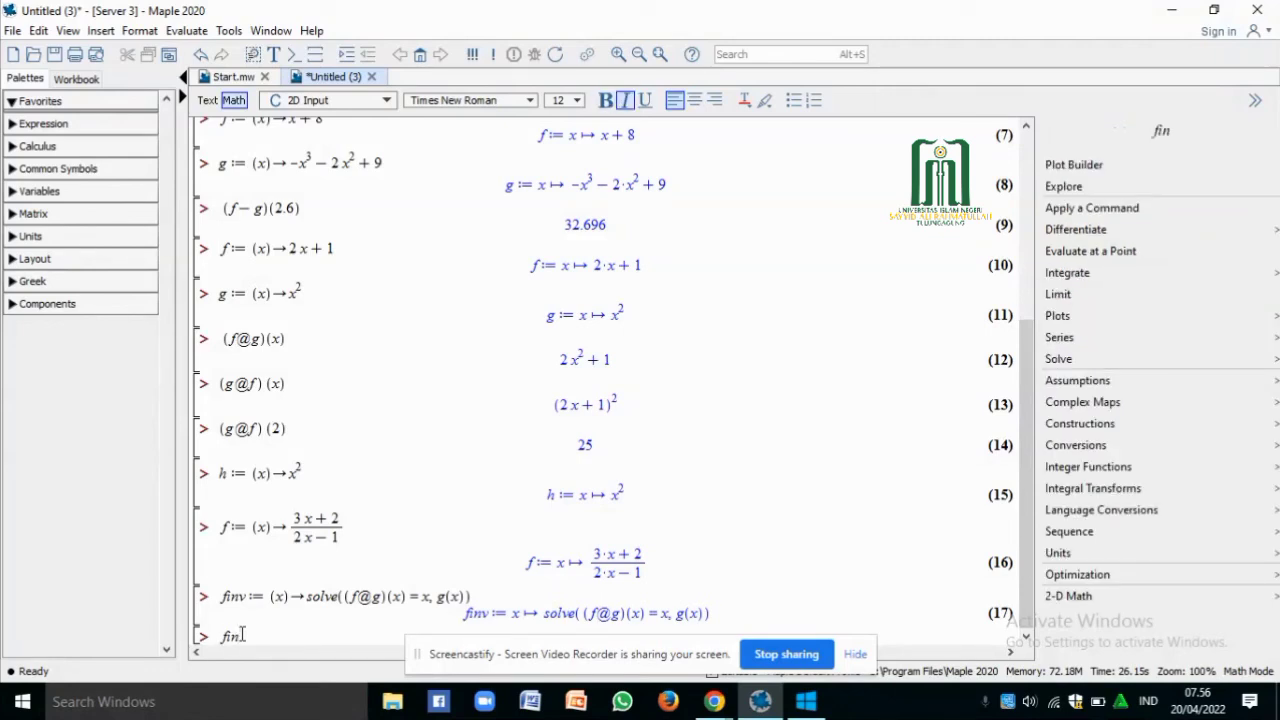
type("v")
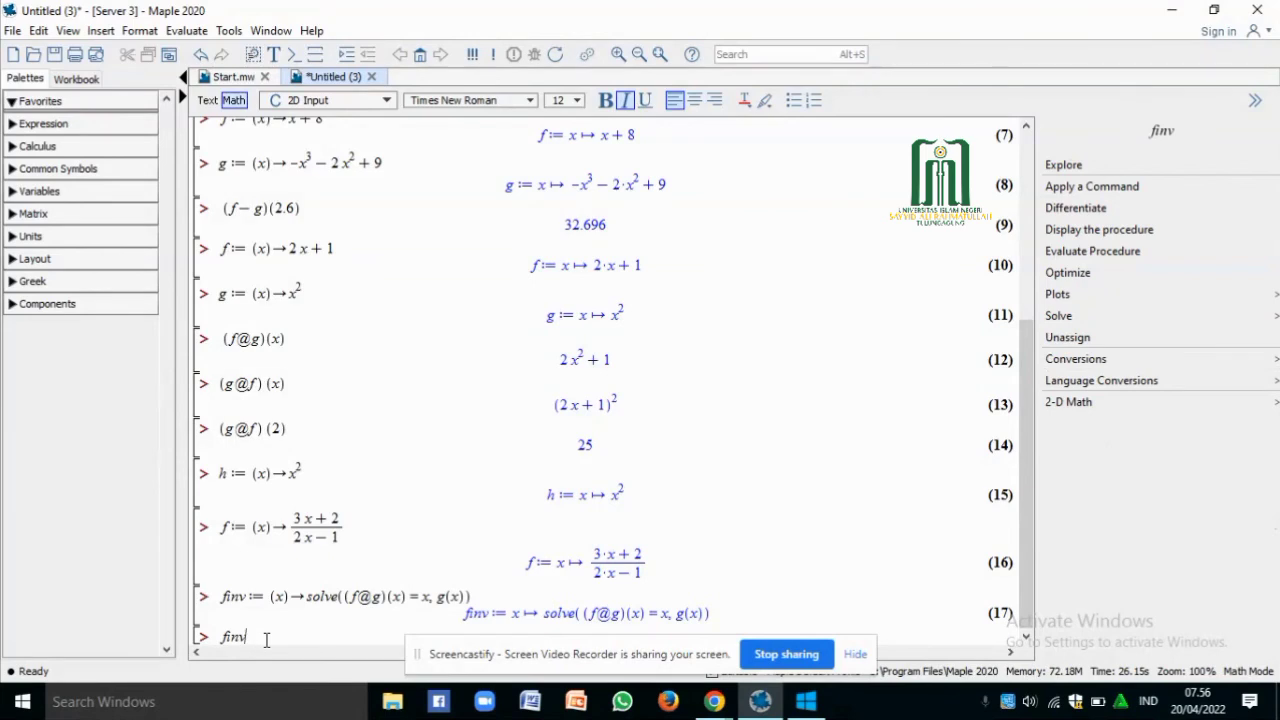
type("(x)")
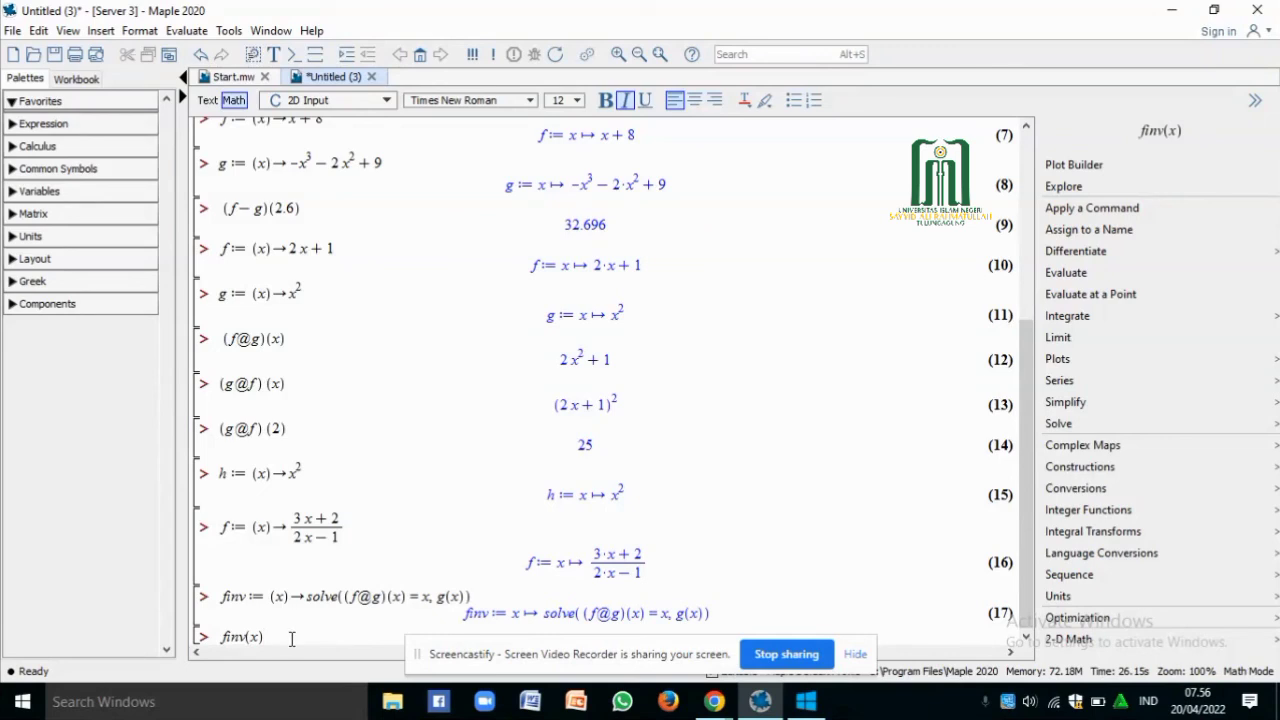
key("Return")
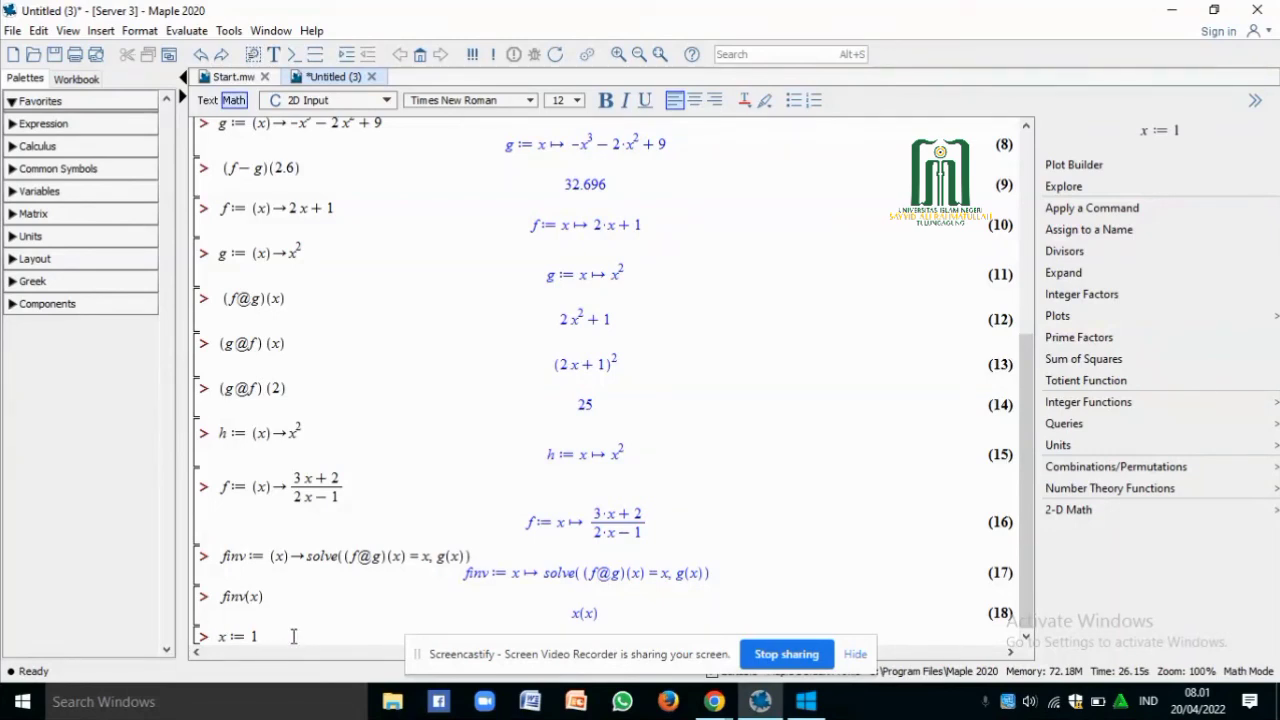
Assign x := 1, and on the following line store the inverse's value with hasil := finv(x)
key("Return")
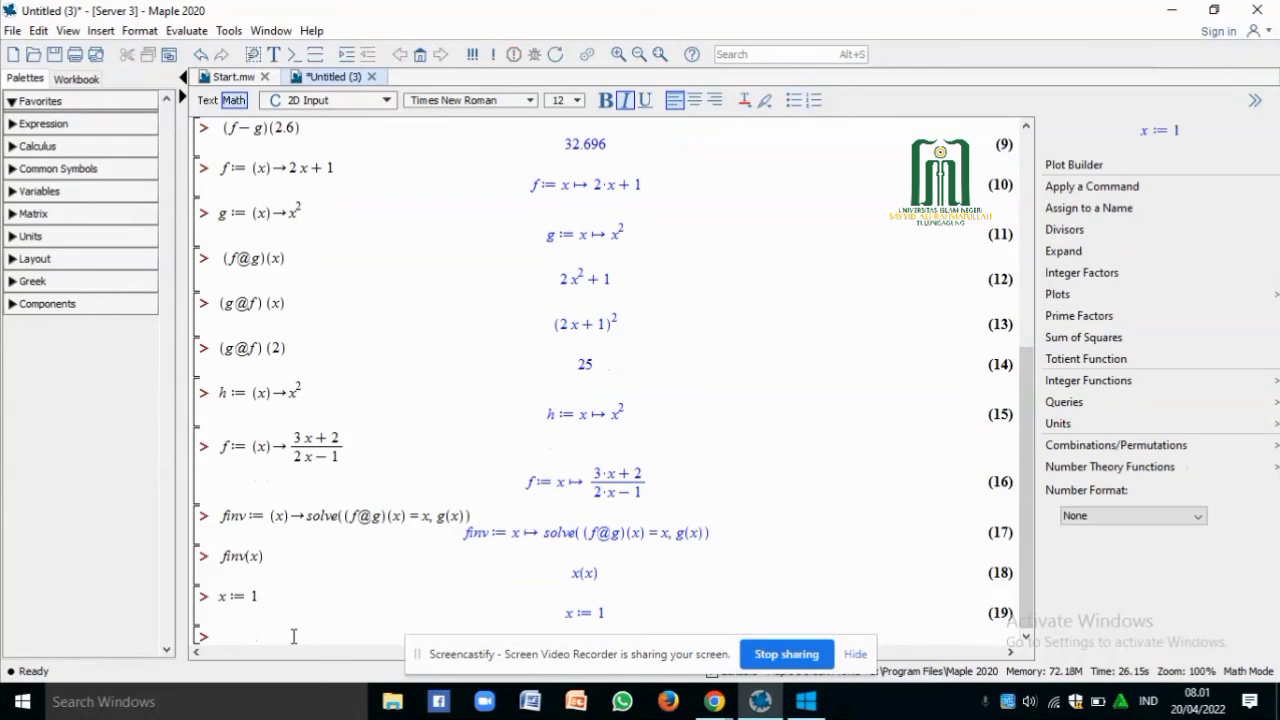
type("hasil ")
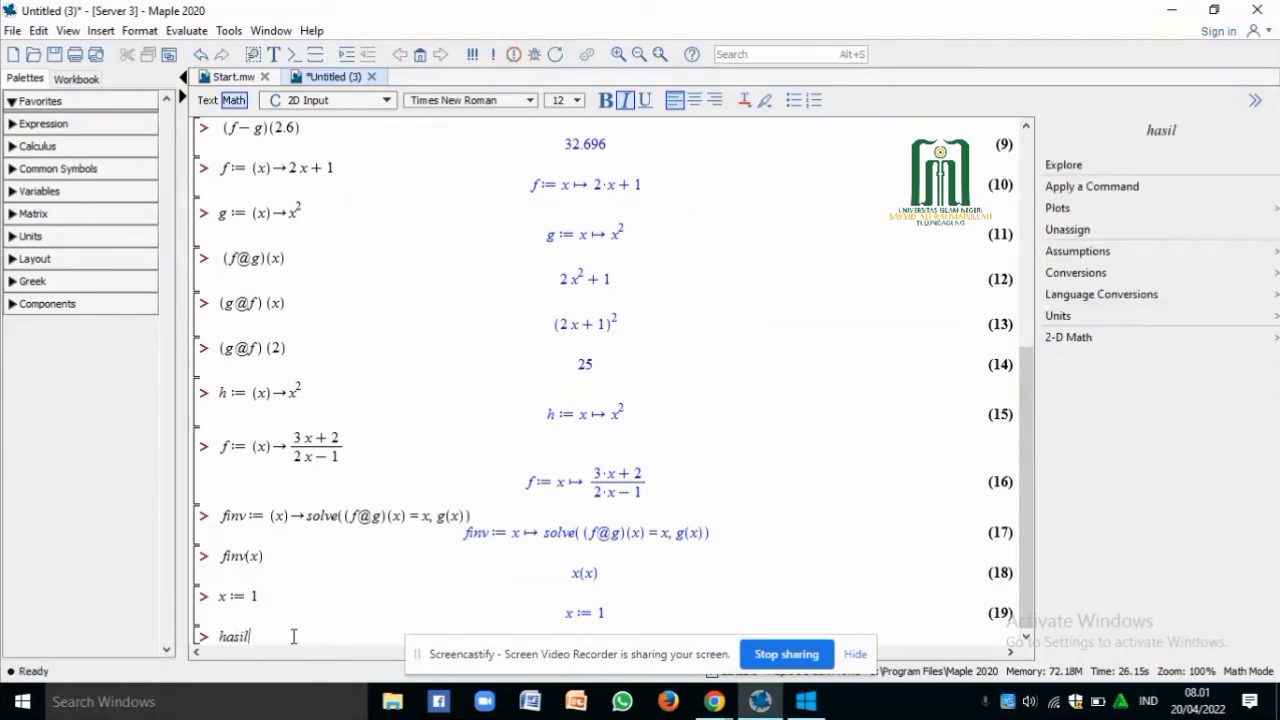
type(":= ")
type("finv")
type("(x)")
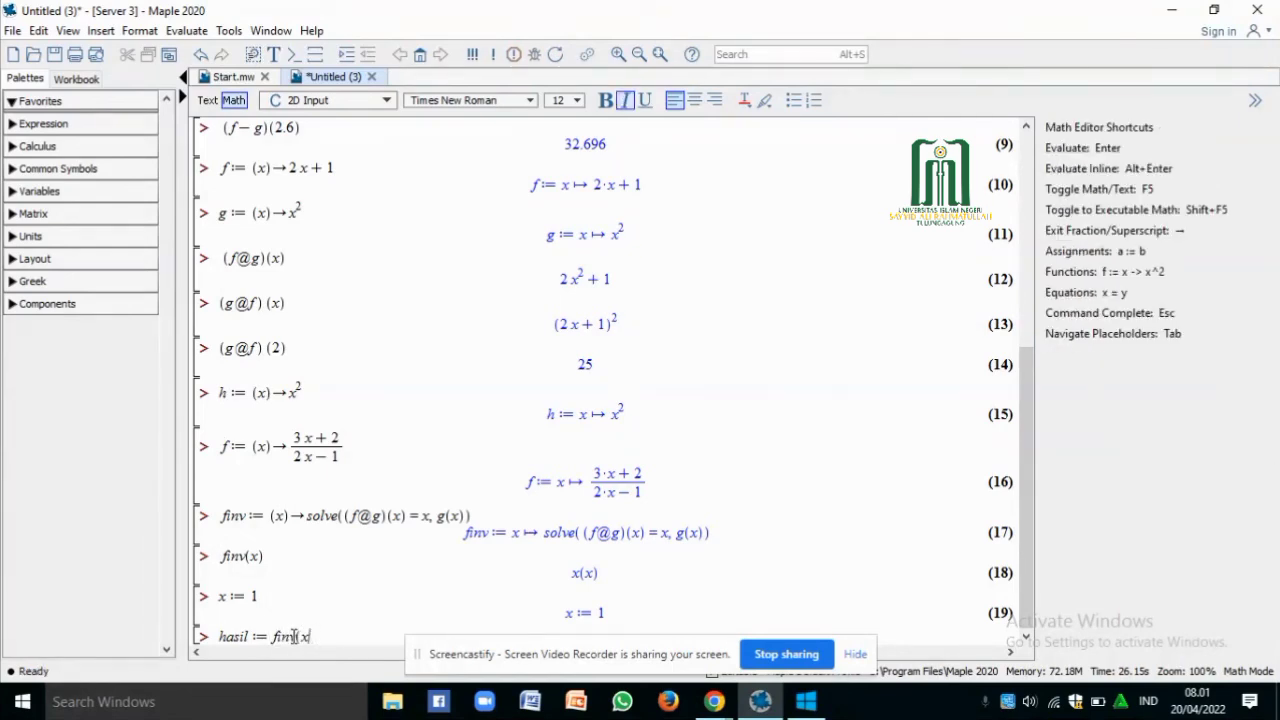
key("Return")
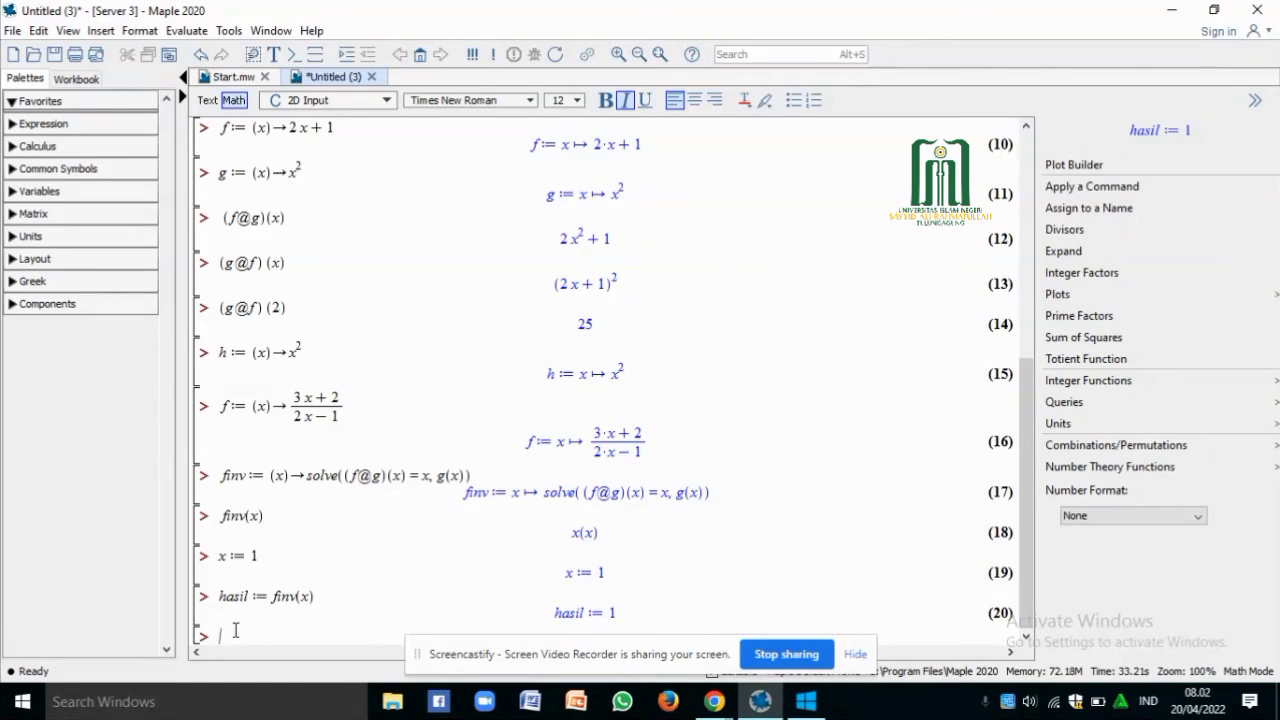
Check the inverse by evaluating f(hasil) on a new line
type("f(")
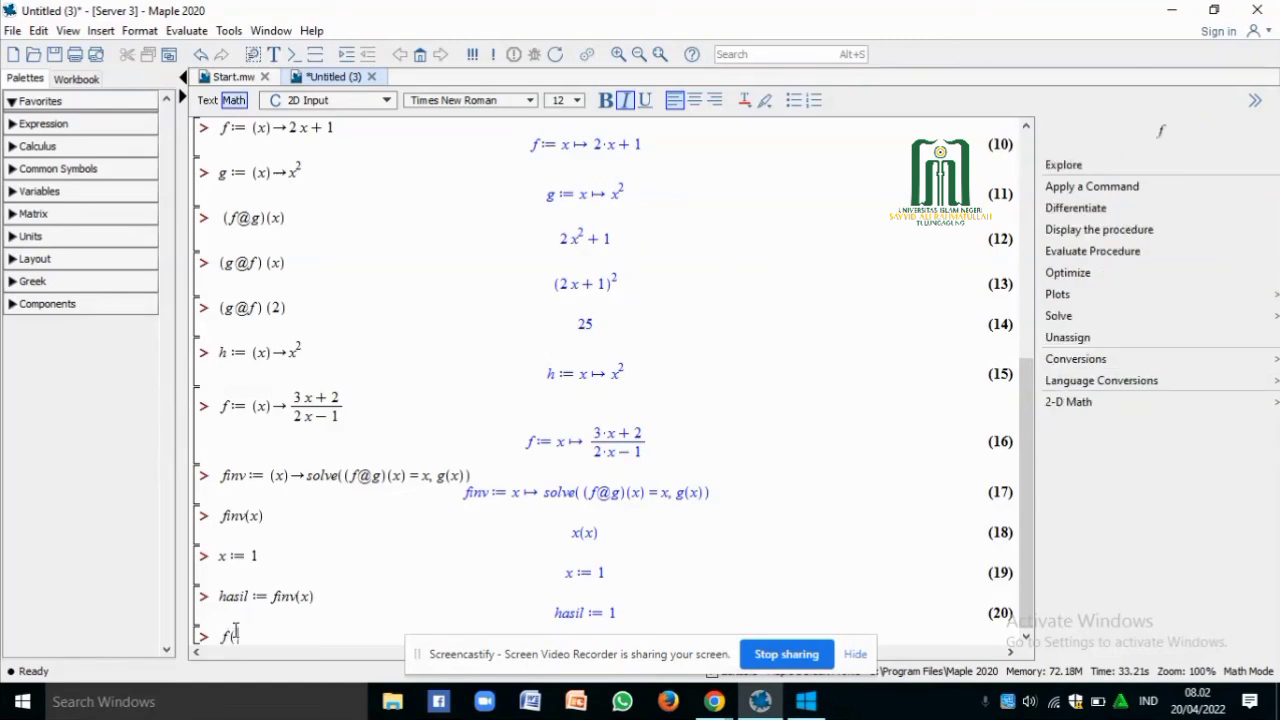
type("hasil")
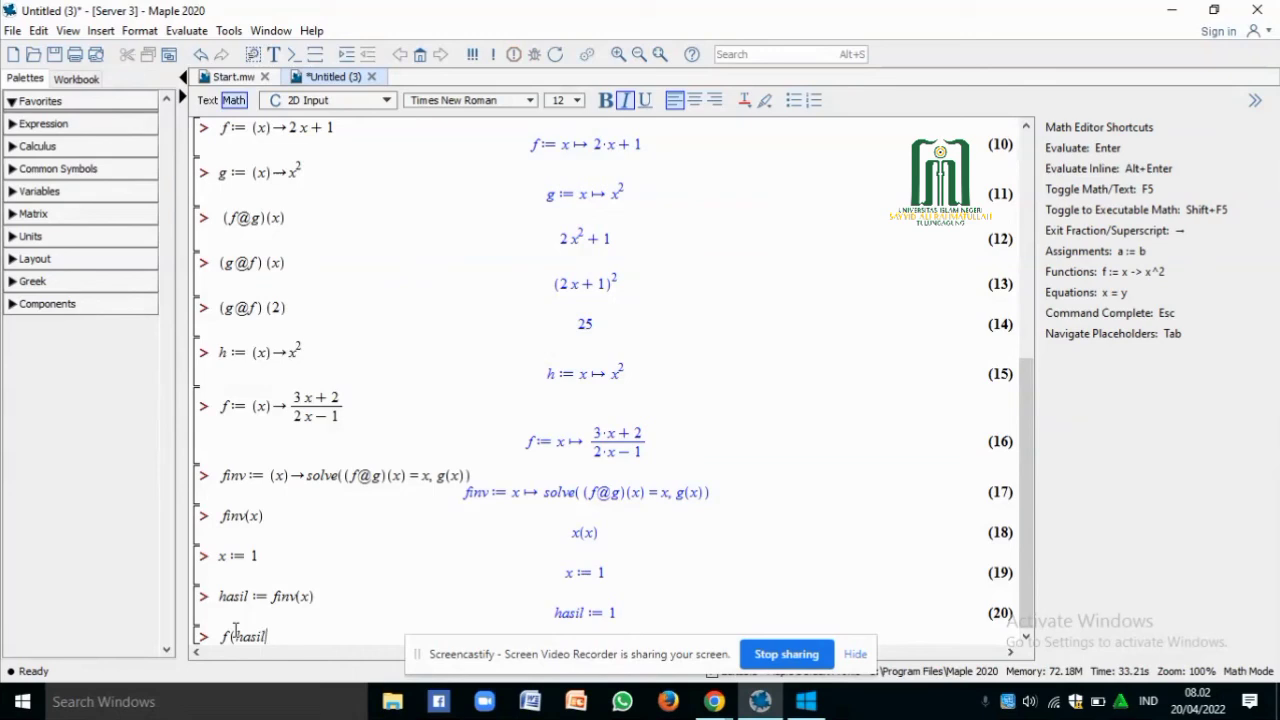
type(")")
key("Return")
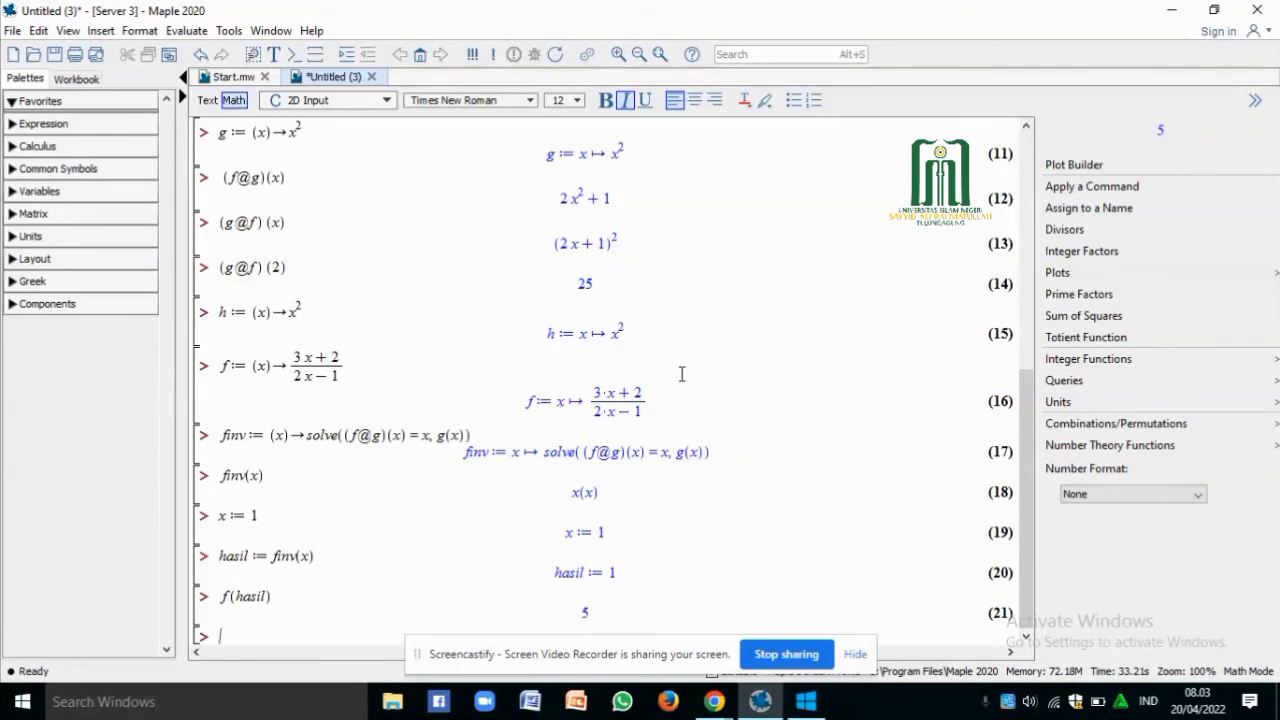
mouse_move(1023, 400)
left_mouse_down()
mouse_move(1023, 320)
mouse_move(1036, 405)
left_mouse_up()
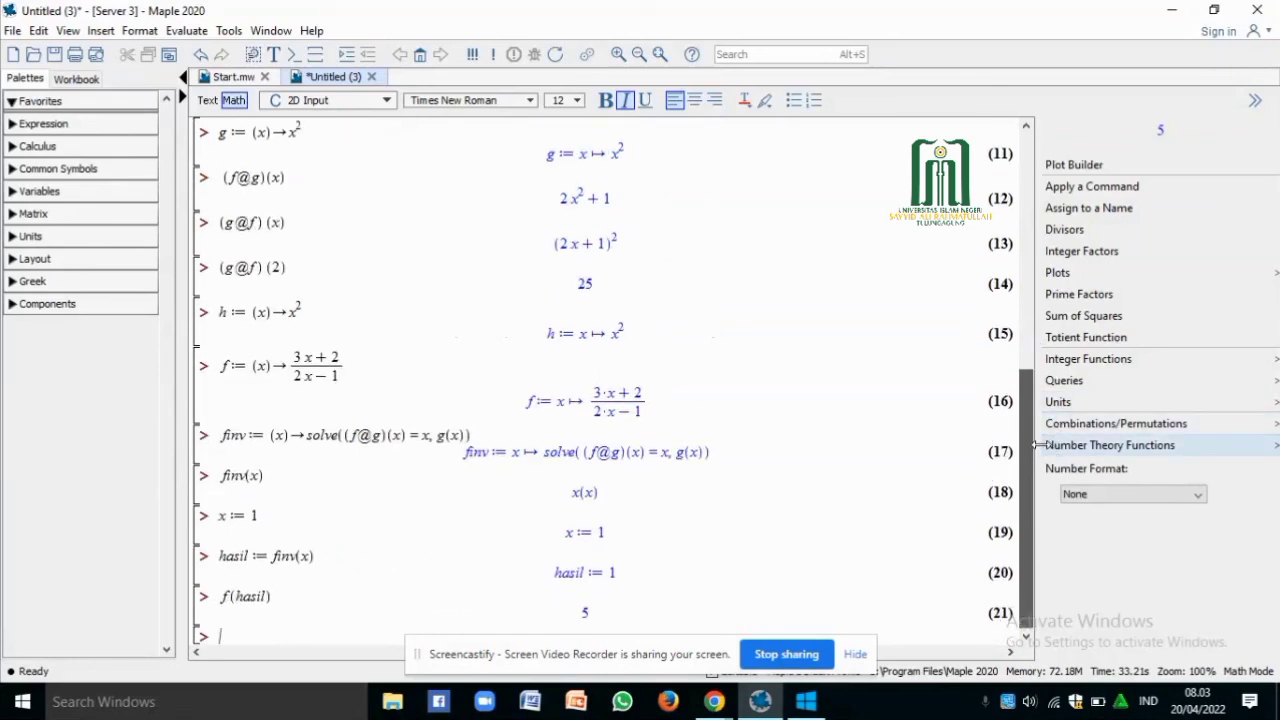
left_click_drag(1031, 452, 1020, 622)
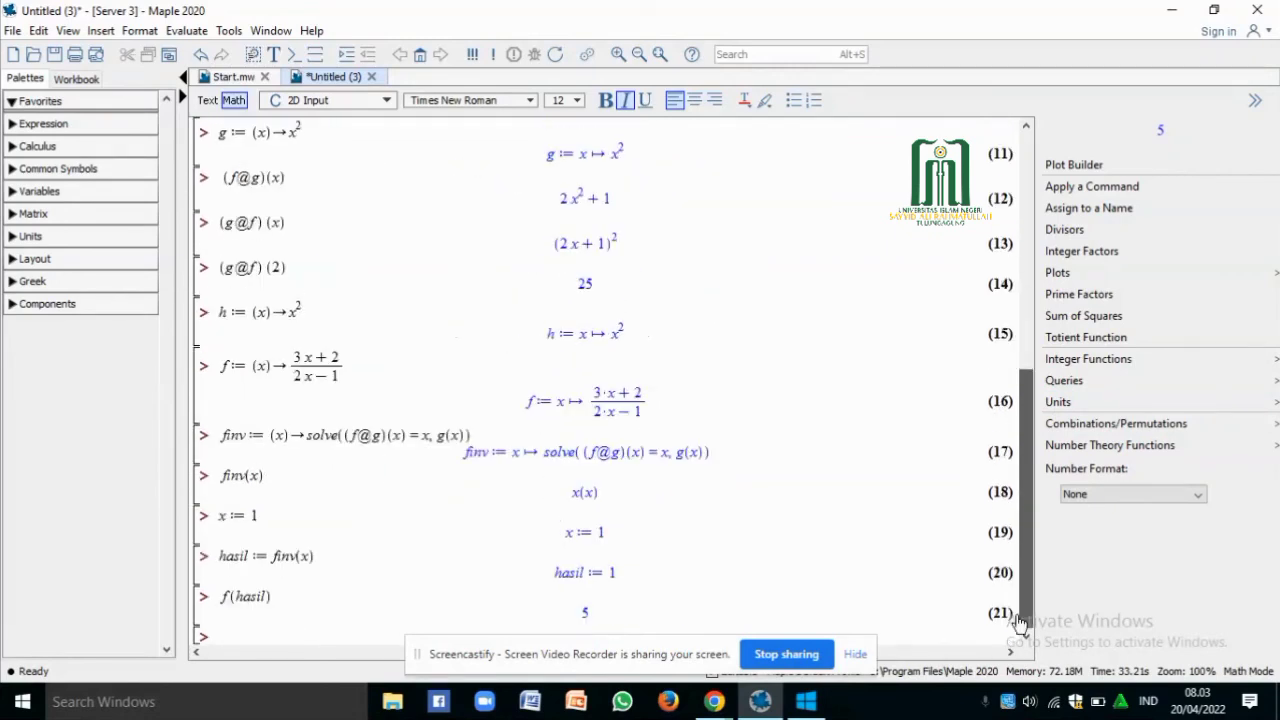